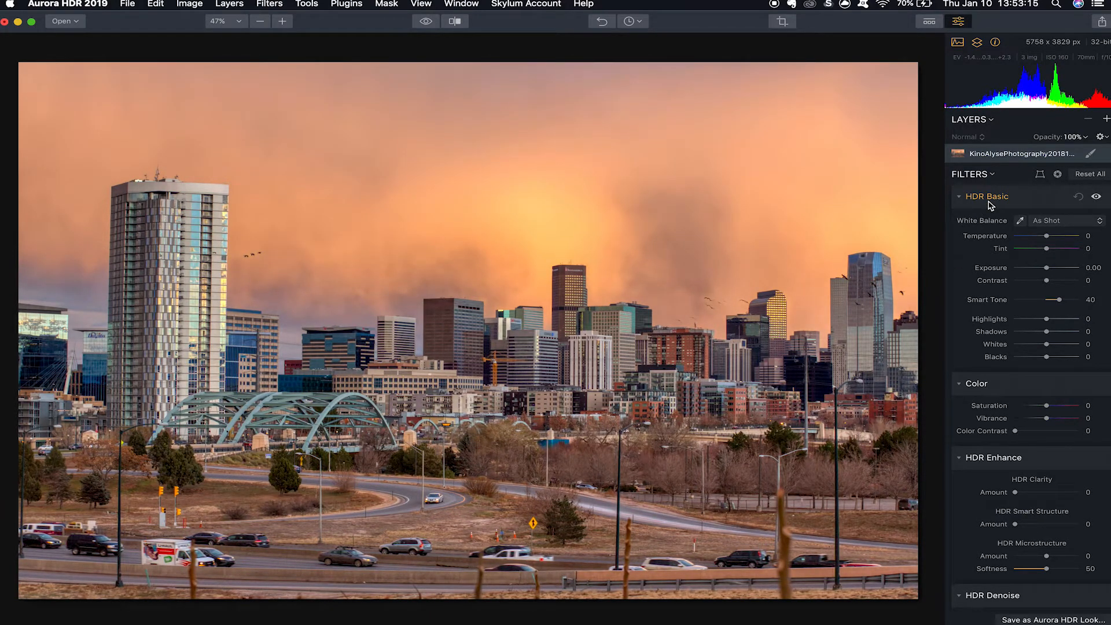
# Set the Color filter's Color Contrast to 29, after trying it at 100.
pyautogui.scroll(-5, 1094, 277)
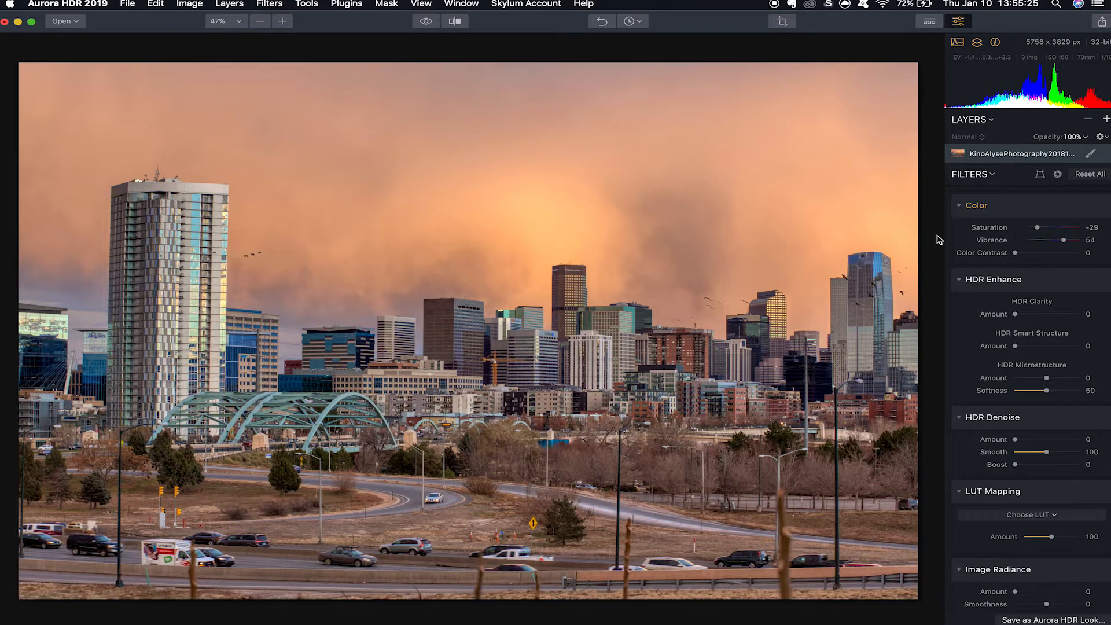
pyautogui.moveTo(1015, 252); pyautogui.dragTo(1088, 266)
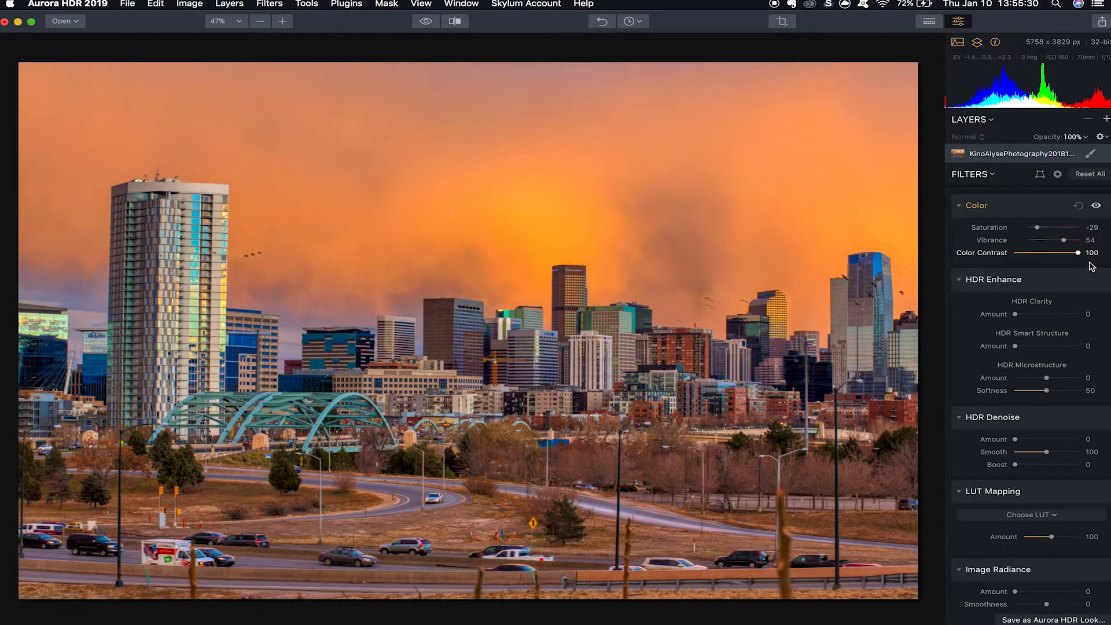
pyautogui.moveTo(1092, 265); pyautogui.dragTo(1046, 261)
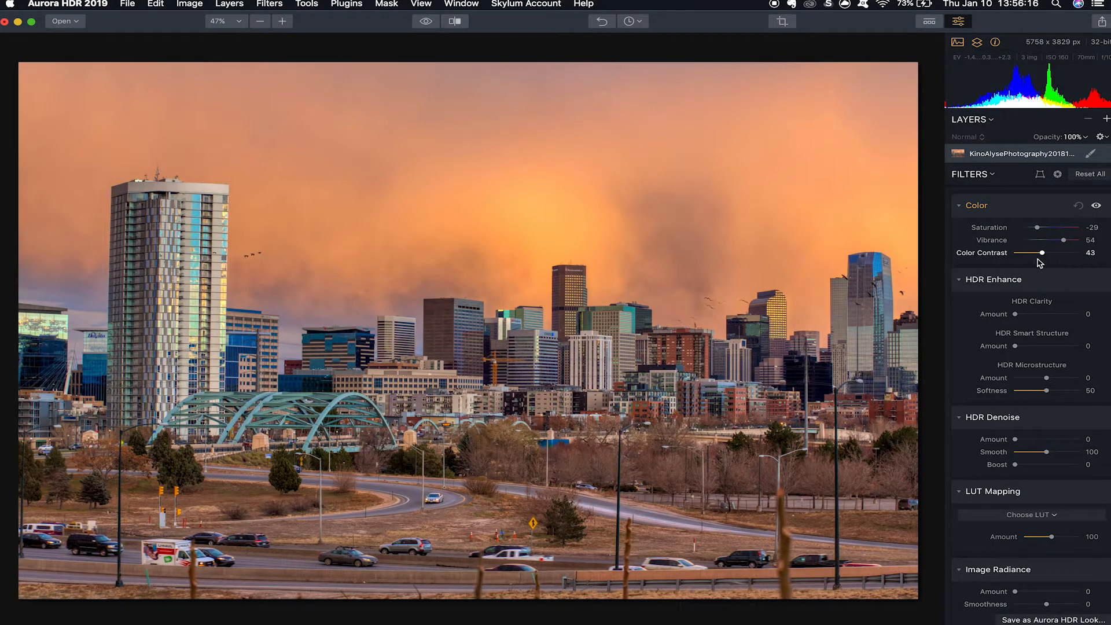
pyautogui.moveTo(1041, 257); pyautogui.dragTo(1033, 258)
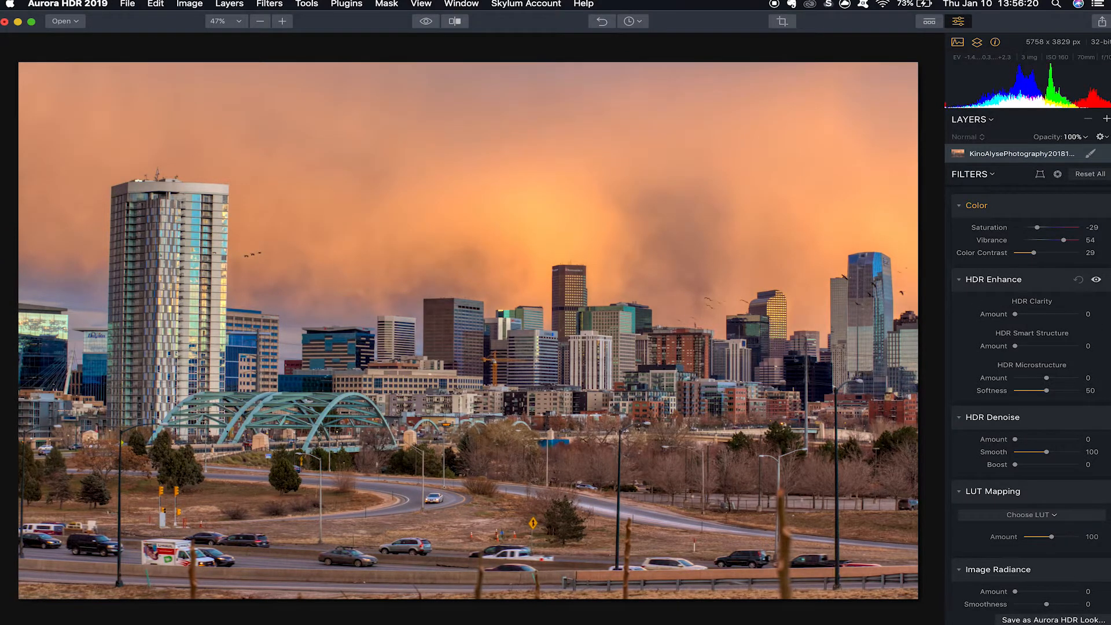
# Set the HDR Clarity amount to 27 in HDR Enhance, after trying it at 43 and 100.
pyautogui.scroll(-4, 1030, 399)
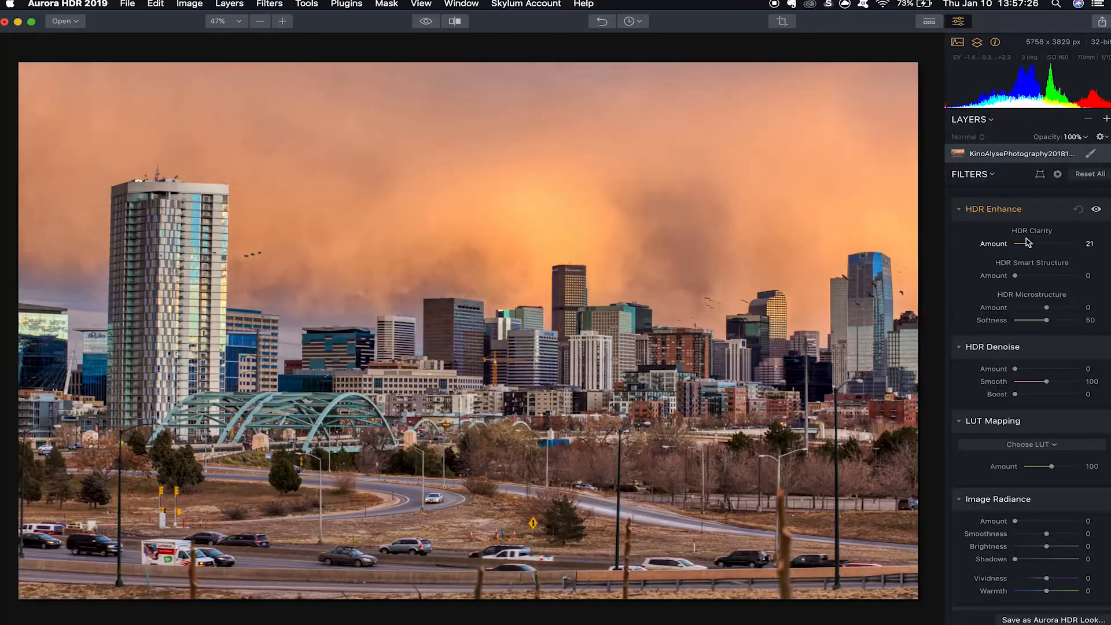
pyautogui.moveTo(1027, 243); pyautogui.dragTo(1043, 245)
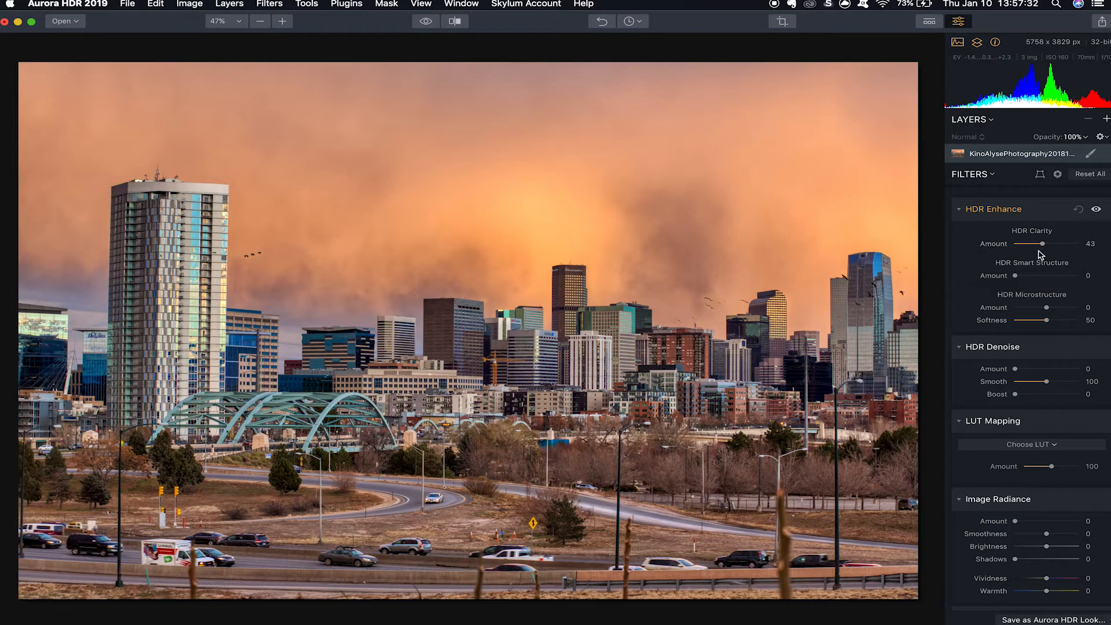
pyautogui.moveTo(1042, 244); pyautogui.dragTo(1098, 258)
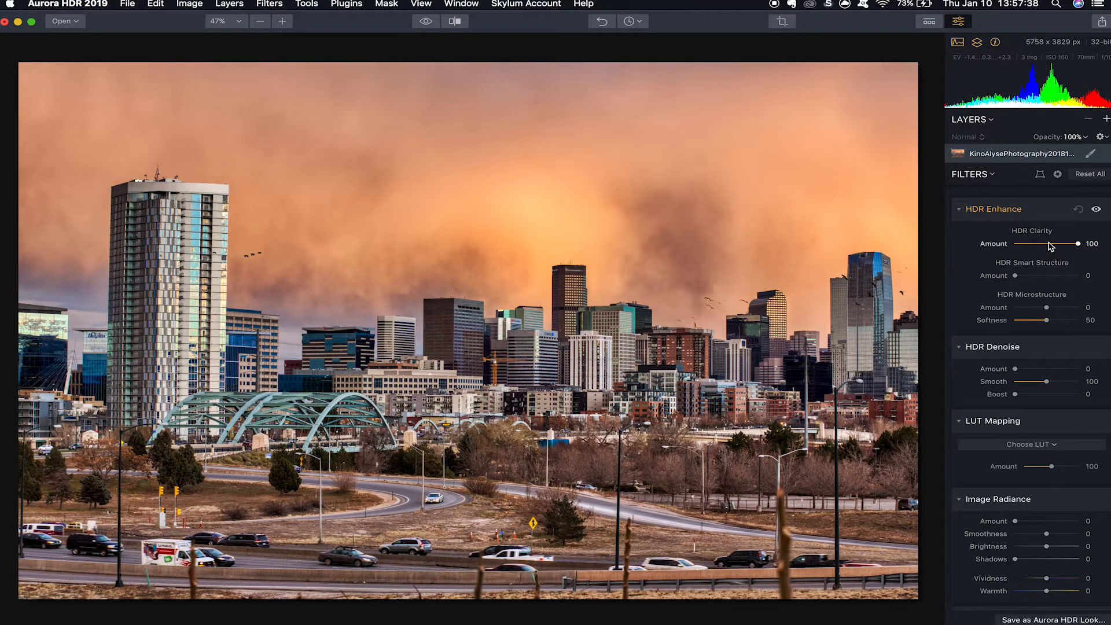
pyautogui.moveTo(1039, 246); pyautogui.dragTo(1046, 280)
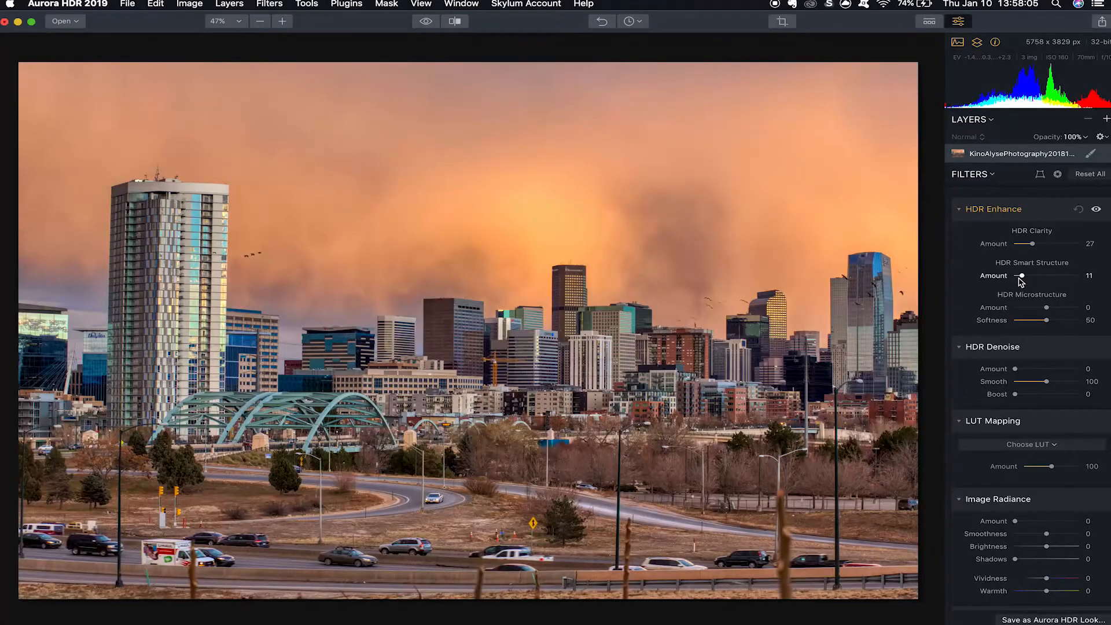
# Try the HDR Smart Structure amount at 100, 0 and 69, comparing the sky and tower at 100% zoom.
pyautogui.moveTo(1021, 276); pyautogui.dragTo(1104, 286)
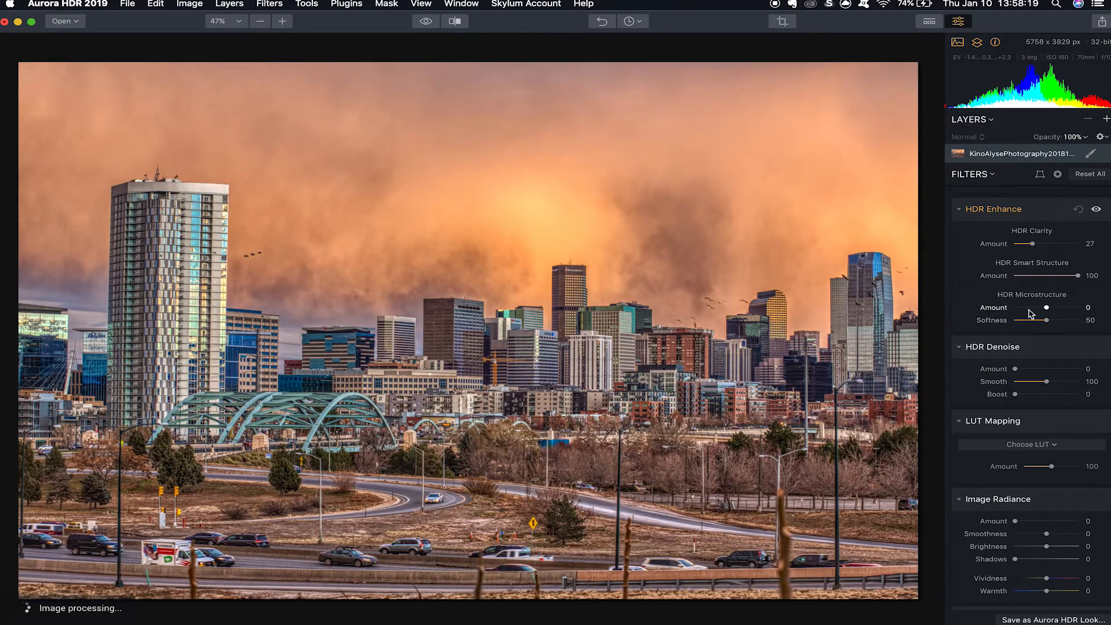
pyautogui.doubleClick(246, 257)
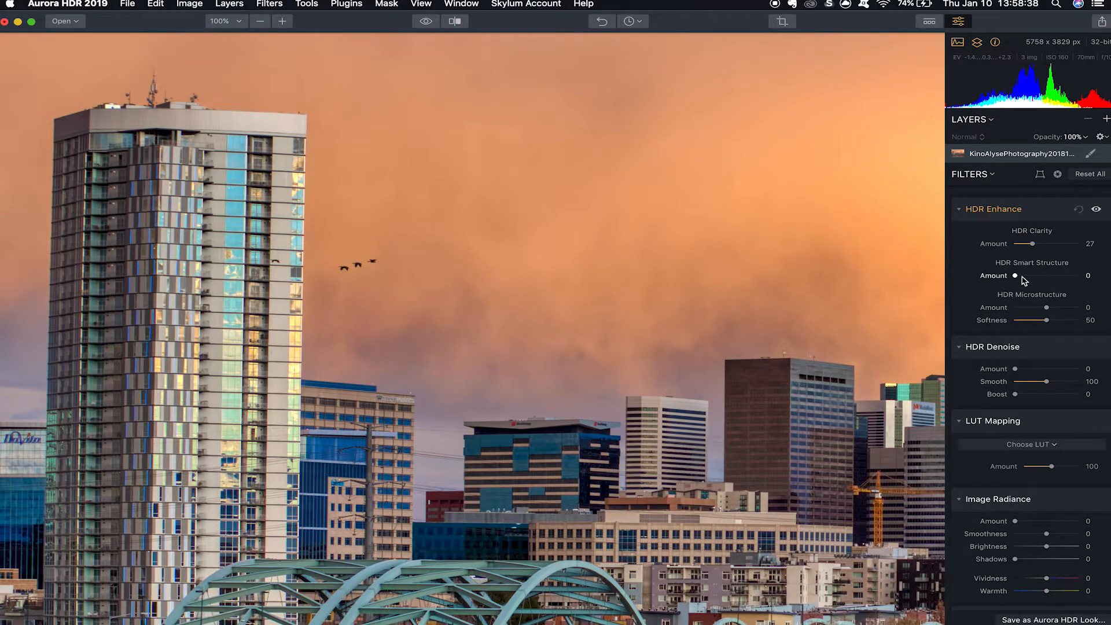
pyautogui.moveTo(1017, 276); pyautogui.dragTo(1068, 280)
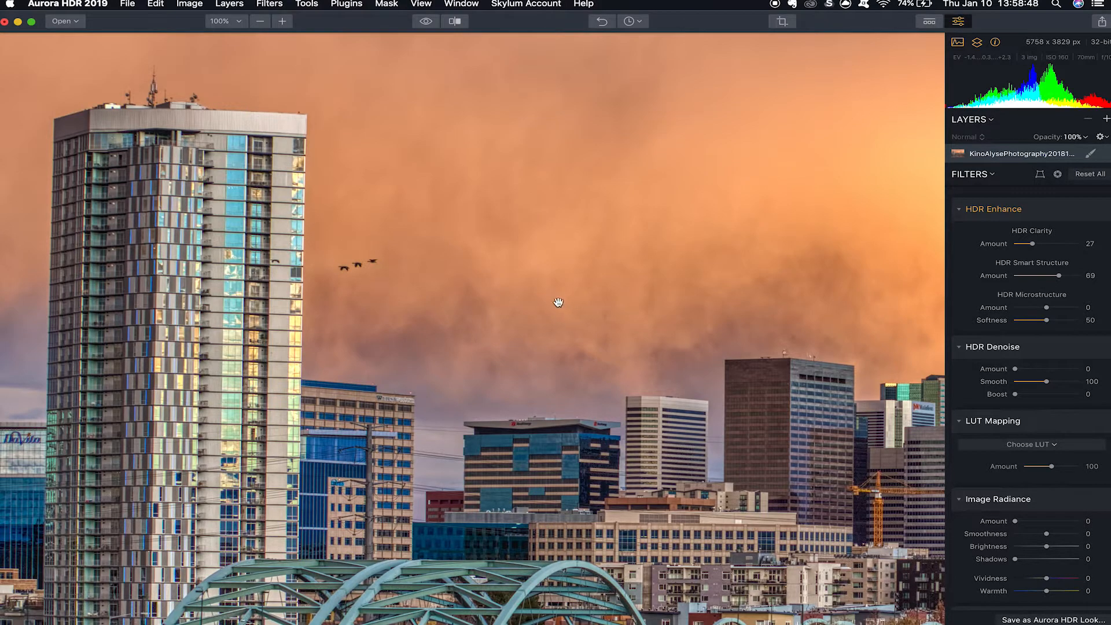
# Check the road, bridge and sky at 100% zoom and set the HDR Smart Structure amount to 21.
pyautogui.press('super+0')
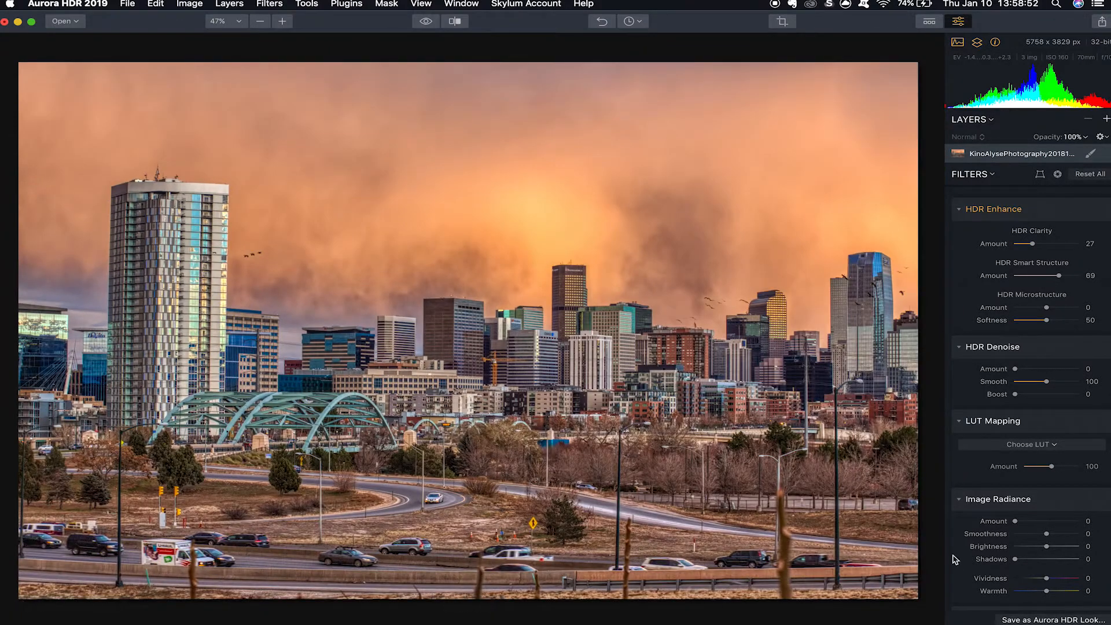
pyautogui.click(450, 520)
pyautogui.moveTo(461, 525); pyautogui.dragTo(480, 438)
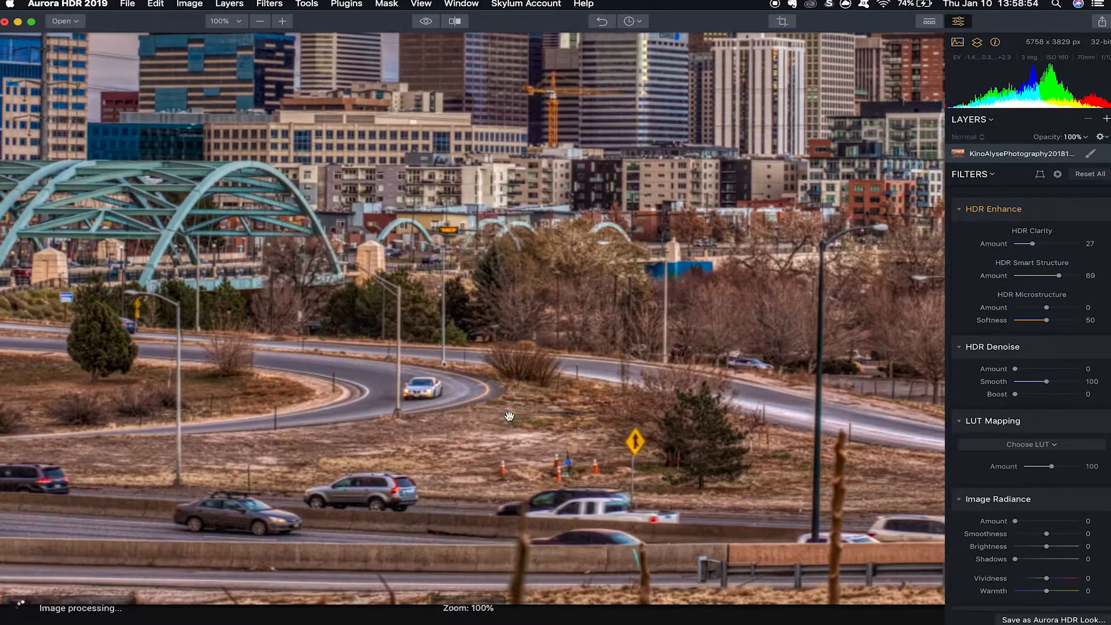
pyautogui.hscroll(-10, 596, 410)
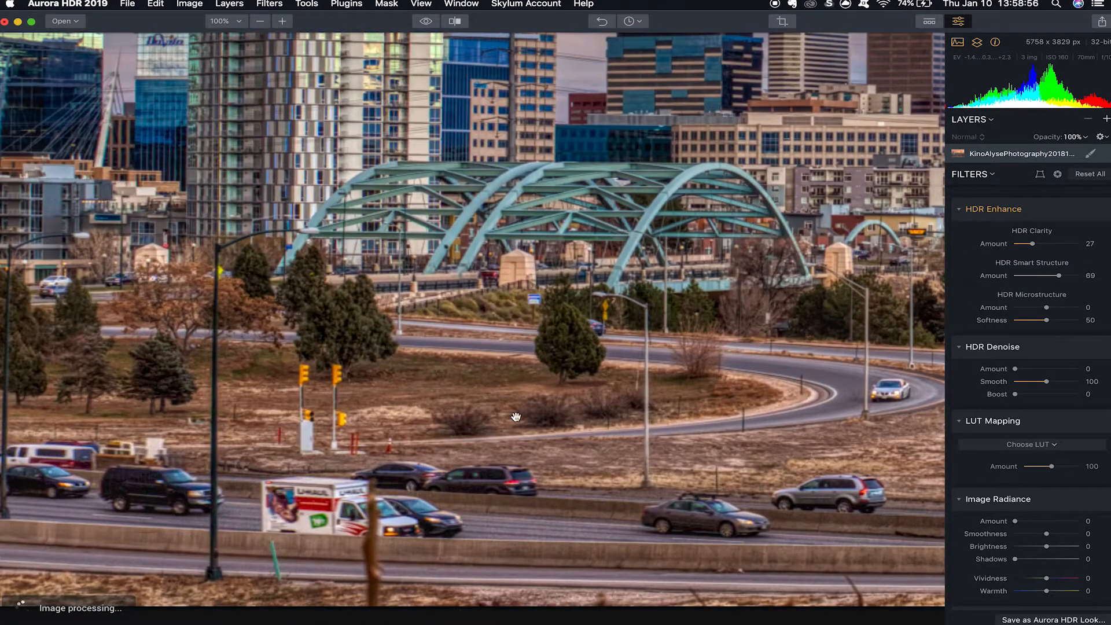
pyautogui.hscroll(12, 567, 416)
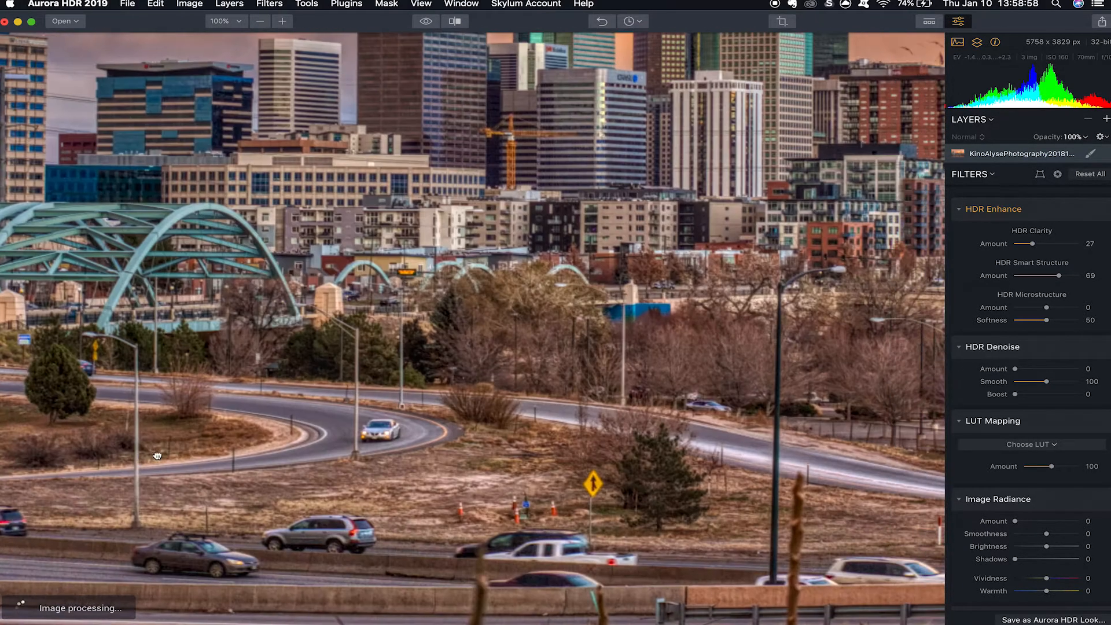
pyautogui.hscroll(5, 356, 443)
pyautogui.click(450, 338)
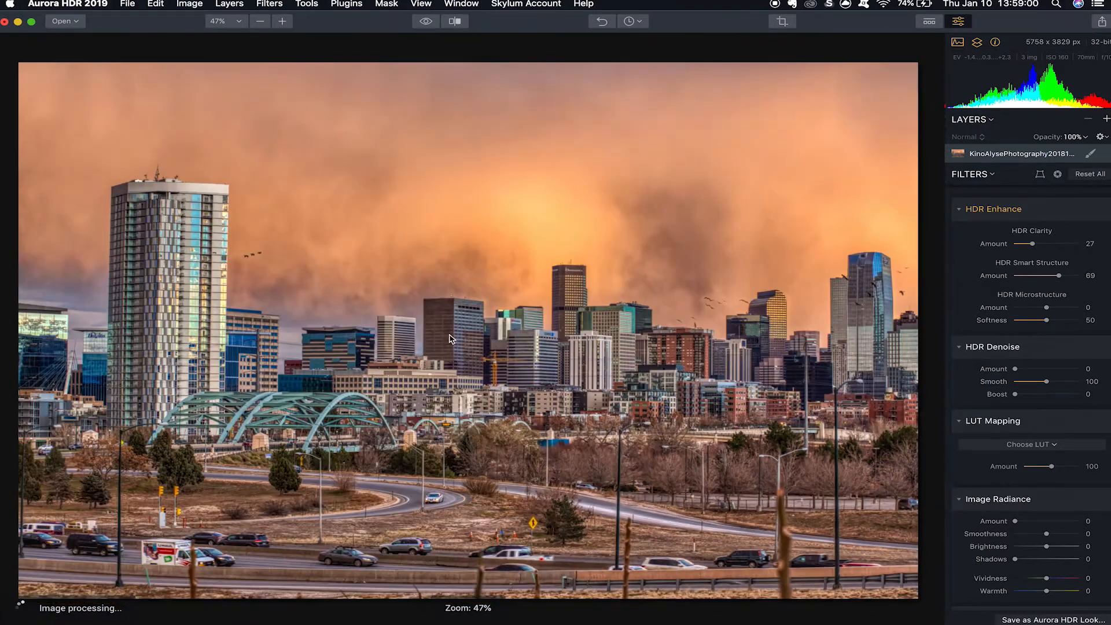
pyautogui.click(282, 180)
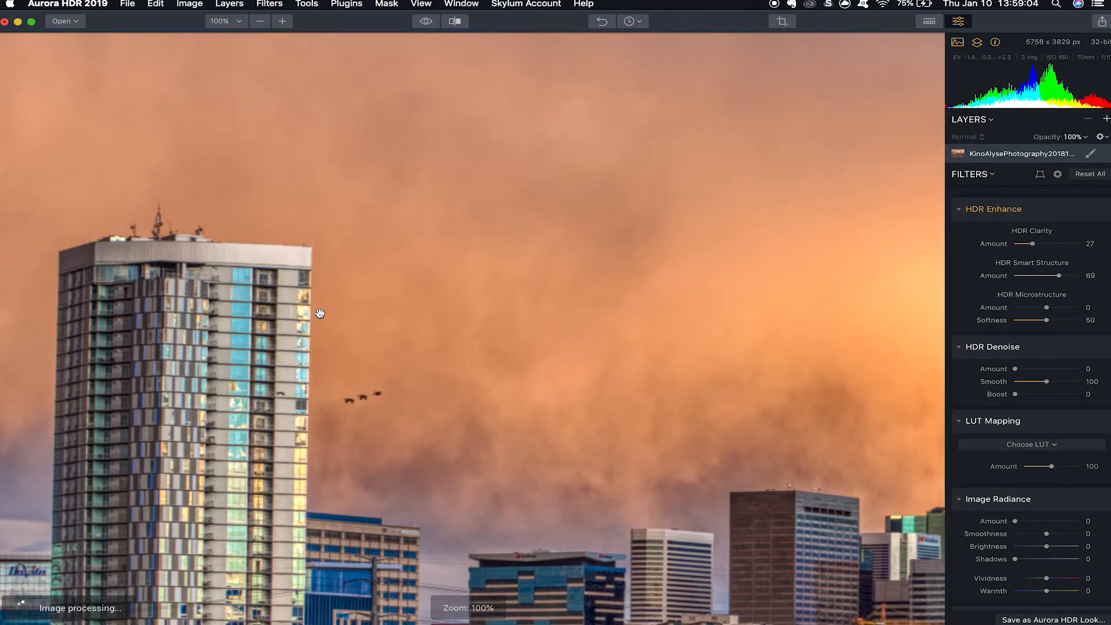
pyautogui.click(318, 313)
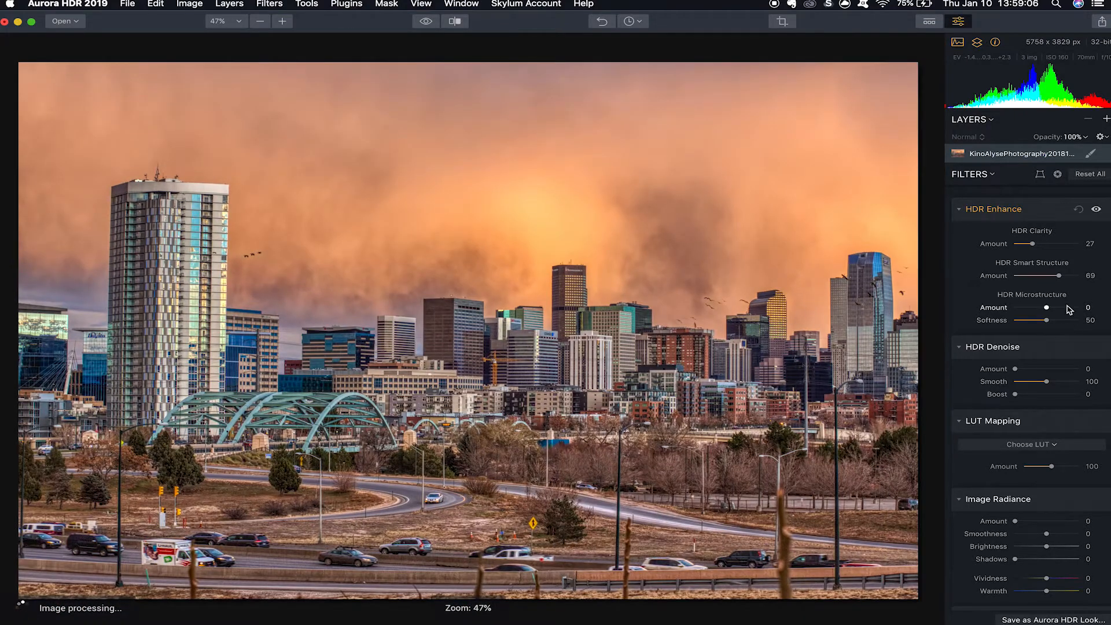
pyautogui.moveTo(1058, 275); pyautogui.dragTo(1029, 276)
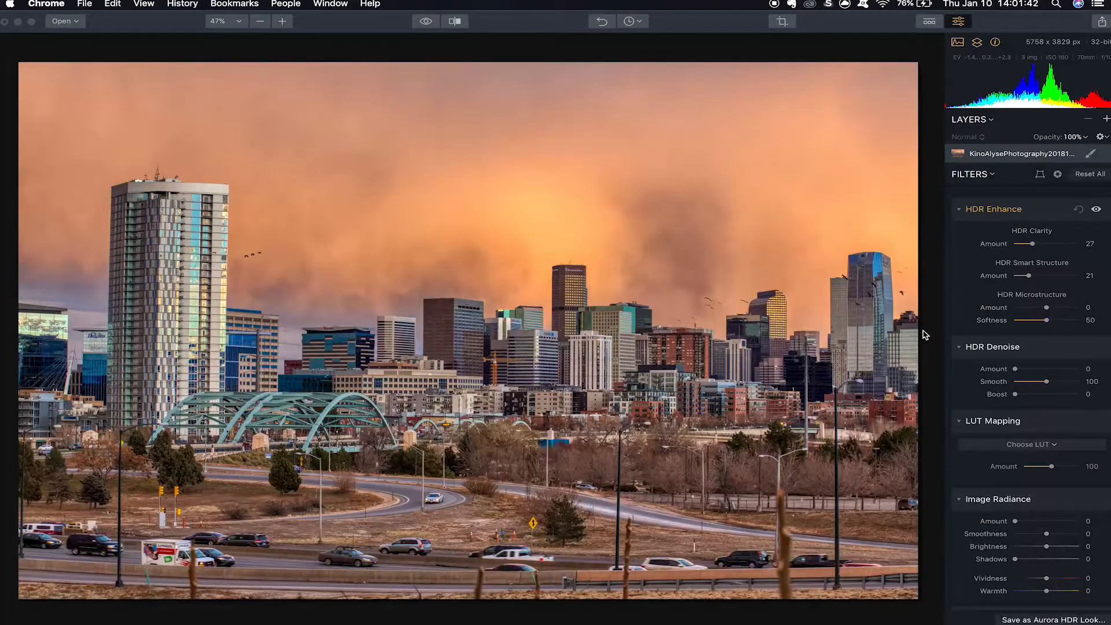
# Try the HDR Microstructure amount at 100 and examine the sky, bridge and road at 100% zoom.
pyautogui.moveTo(1068, 308); pyautogui.dragTo(1090, 313)
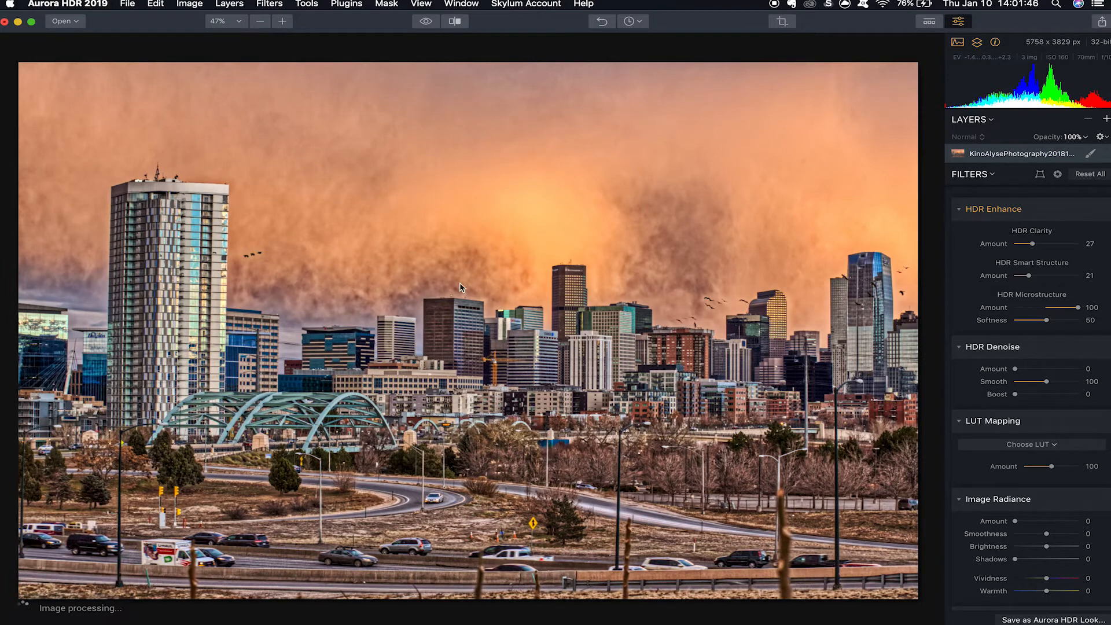
pyautogui.click(397, 305)
pyautogui.moveTo(383, 282); pyautogui.dragTo(416, 389)
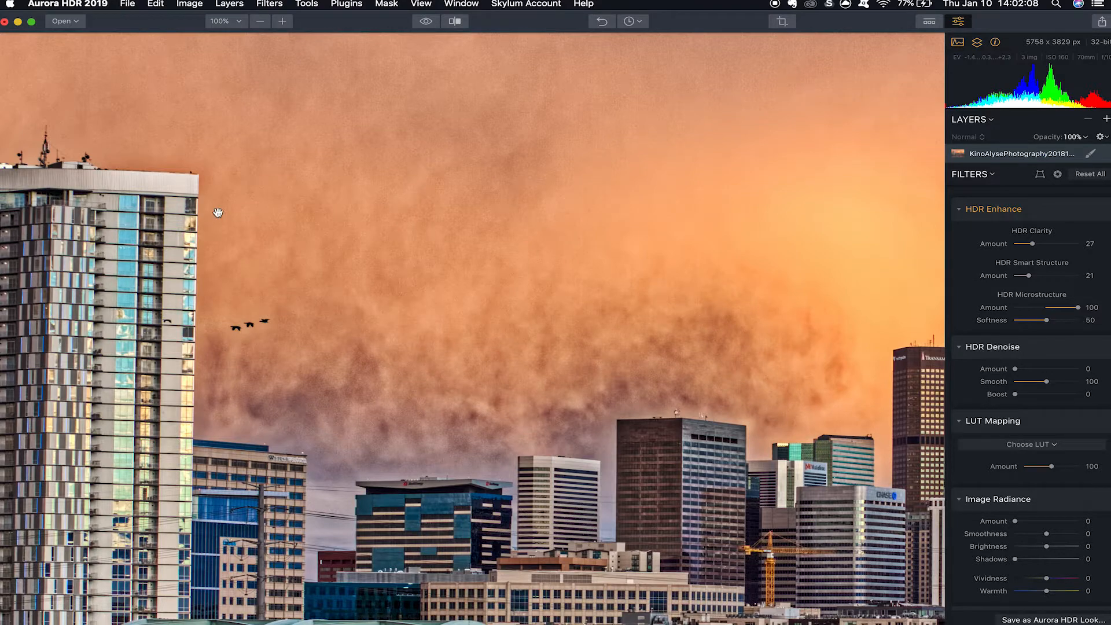
pyautogui.moveTo(275, 403); pyautogui.dragTo(104, 544)
pyautogui.moveTo(561, 464); pyautogui.dragTo(510, 121)
pyautogui.moveTo(428, 427); pyautogui.dragTo(689, 427)
pyautogui.moveTo(287, 466); pyautogui.dragTo(575, 440)
pyautogui.moveTo(404, 448); pyautogui.dragTo(728, 439)
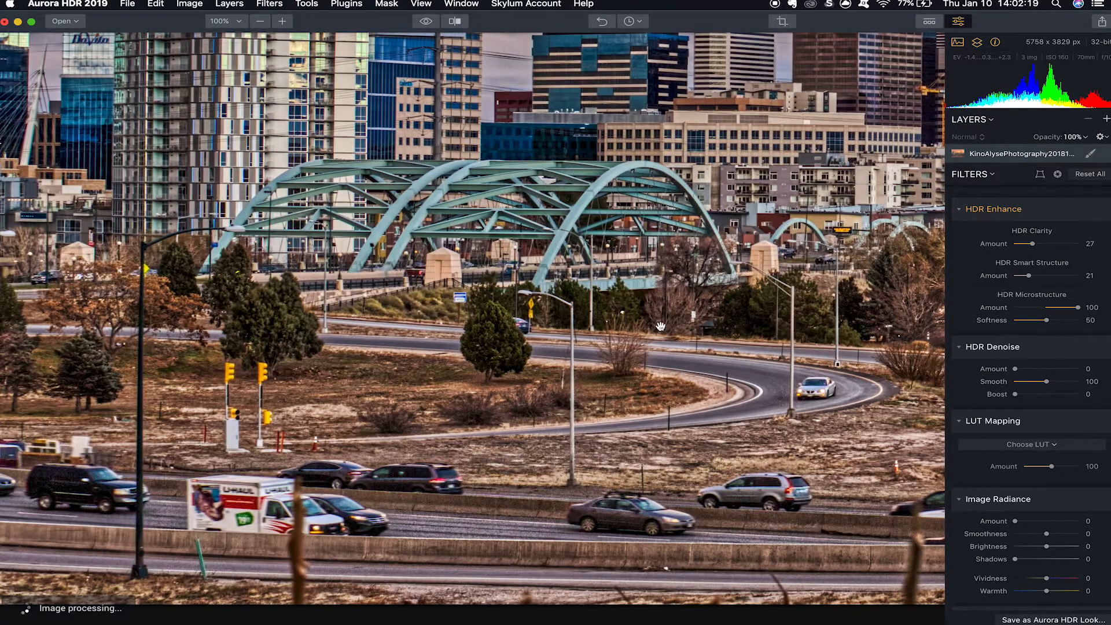
pyautogui.press('super+0')
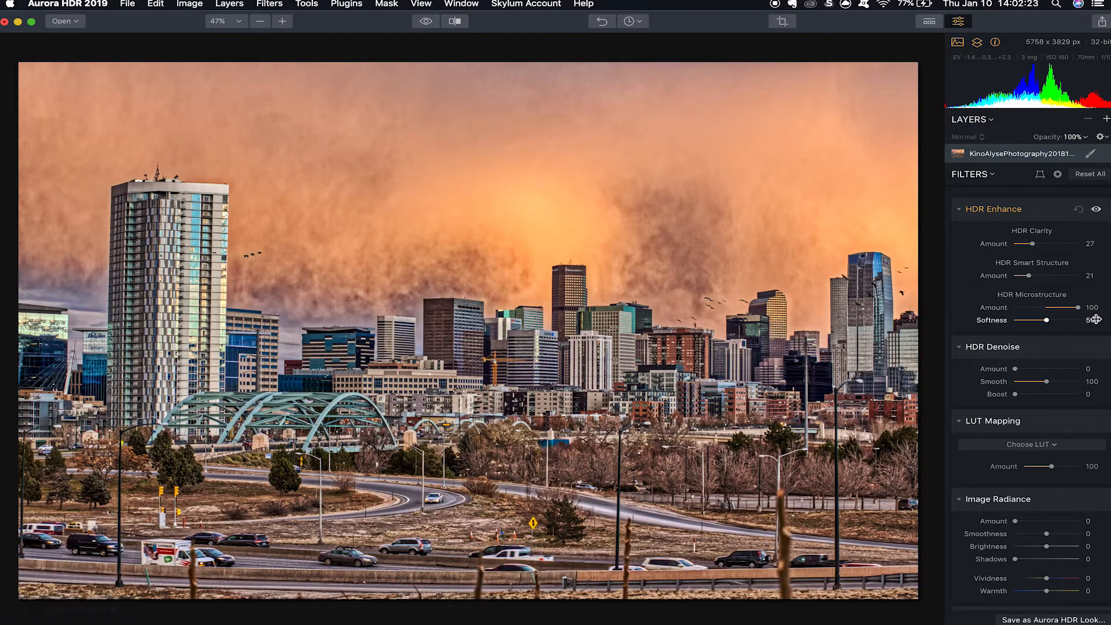
# Try the HDR Microstructure softness at 100, reset it to 50 and lower the amount to -88.
pyautogui.click(1070, 320)
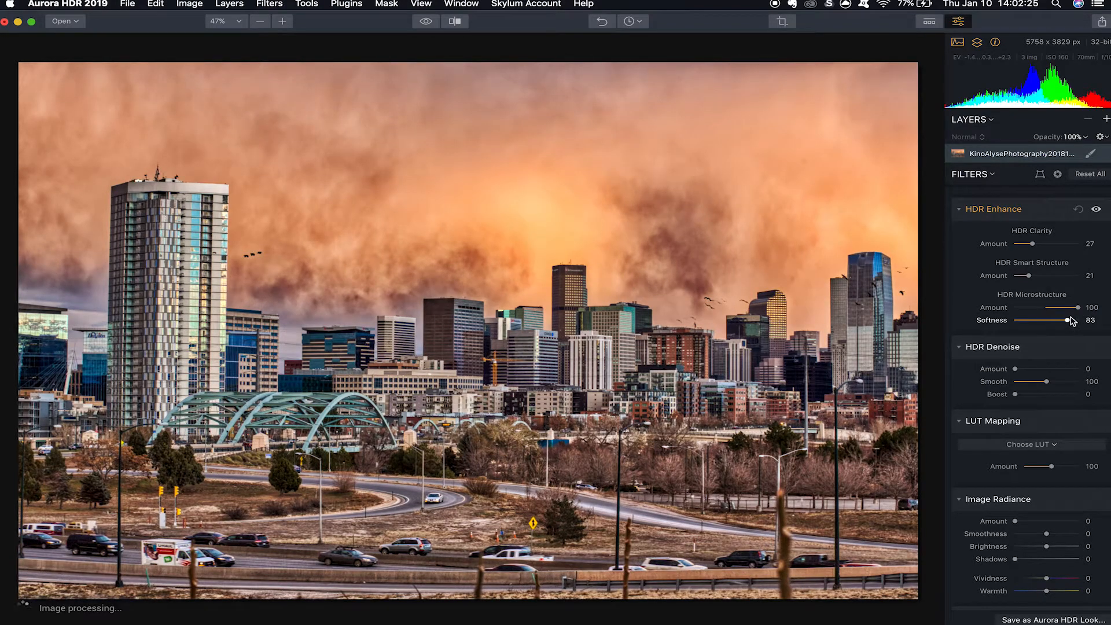
pyautogui.moveTo(1069, 322); pyautogui.dragTo(1071, 321)
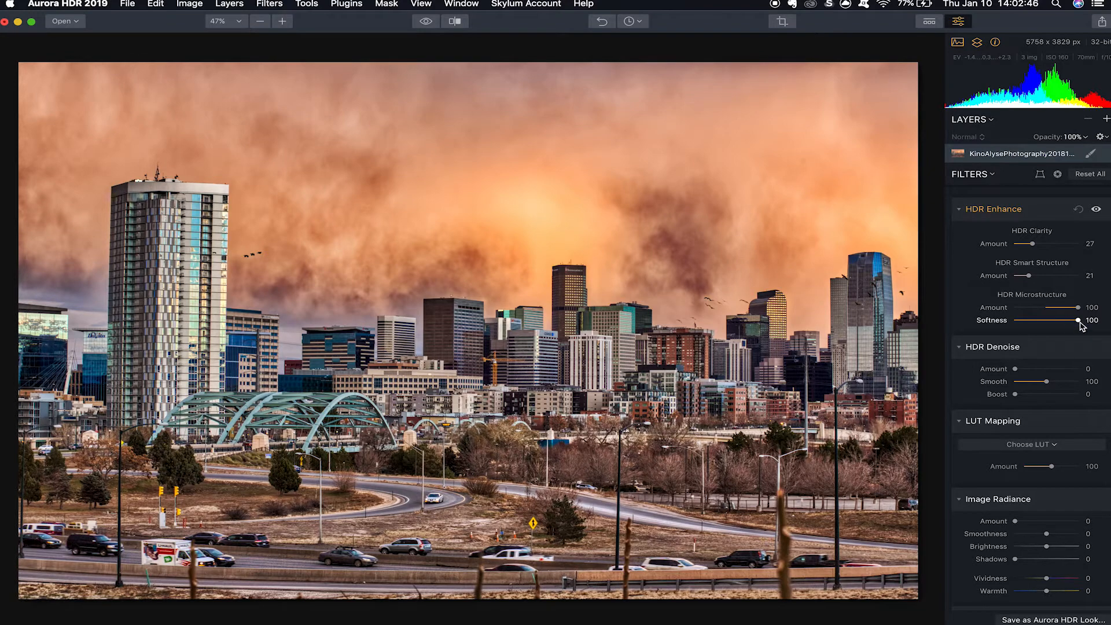
pyautogui.moveTo(1075, 320); pyautogui.dragTo(1026, 311)
pyautogui.doubleClick(1079, 320)
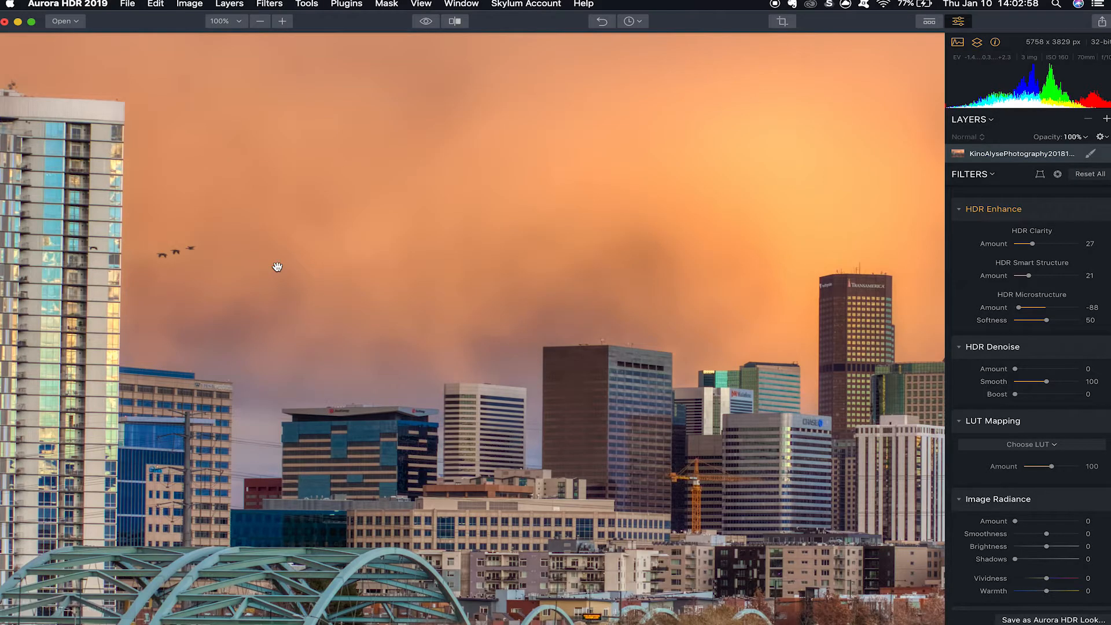
# Set the HDR Microstructure amount to -42 and its softness to 100 after checking the tower and sky up close.
pyautogui.moveTo(272, 282); pyautogui.dragTo(533, 355)
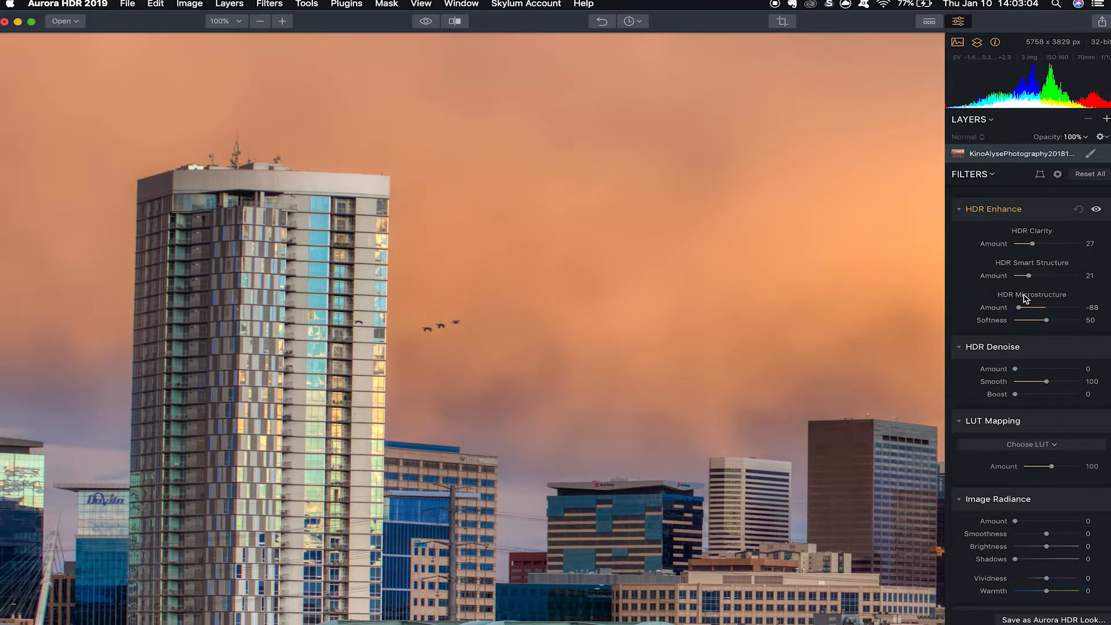
pyautogui.moveTo(508, 332); pyautogui.dragTo(562, 221)
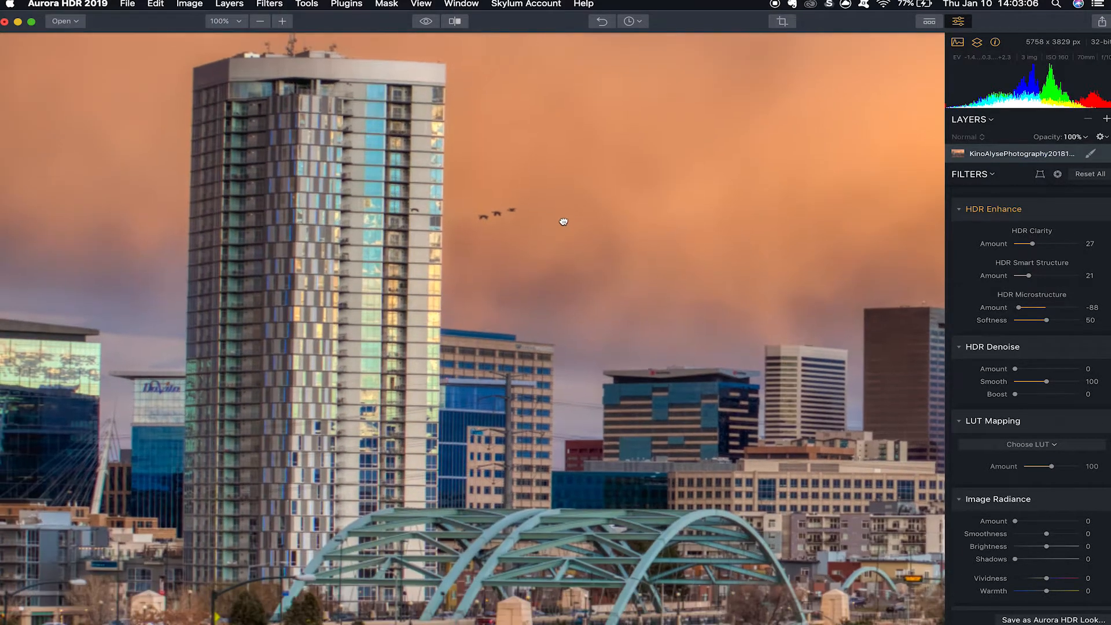
pyautogui.moveTo(615, 345); pyautogui.dragTo(441, 212)
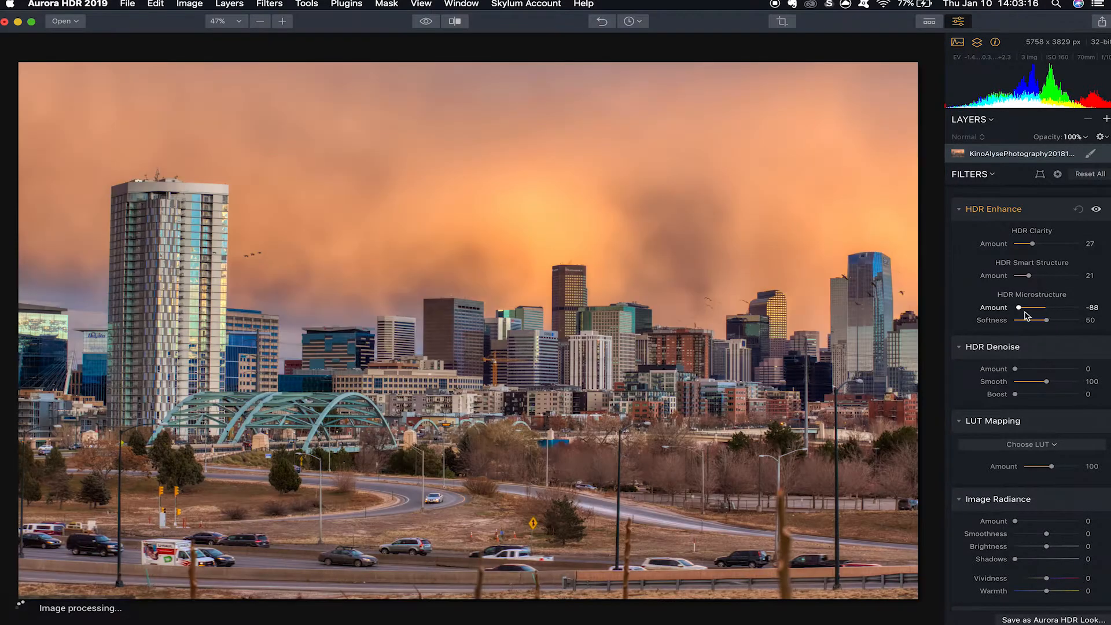
pyautogui.moveTo(1090, 313); pyautogui.dragTo(1027, 314)
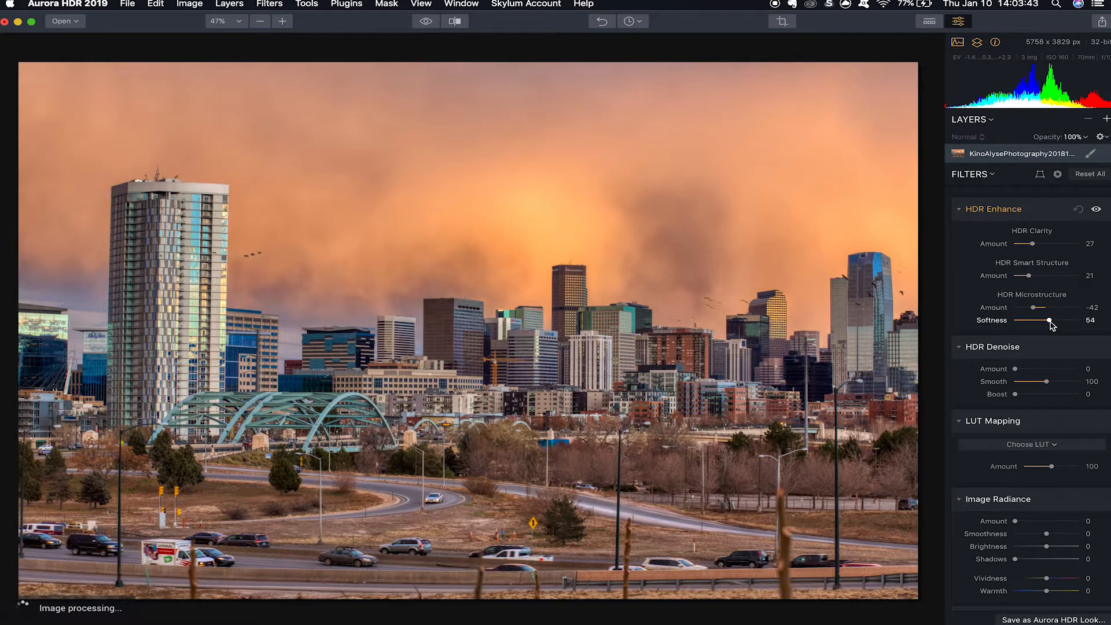
pyautogui.moveTo(1050, 324); pyautogui.dragTo(1080, 323)
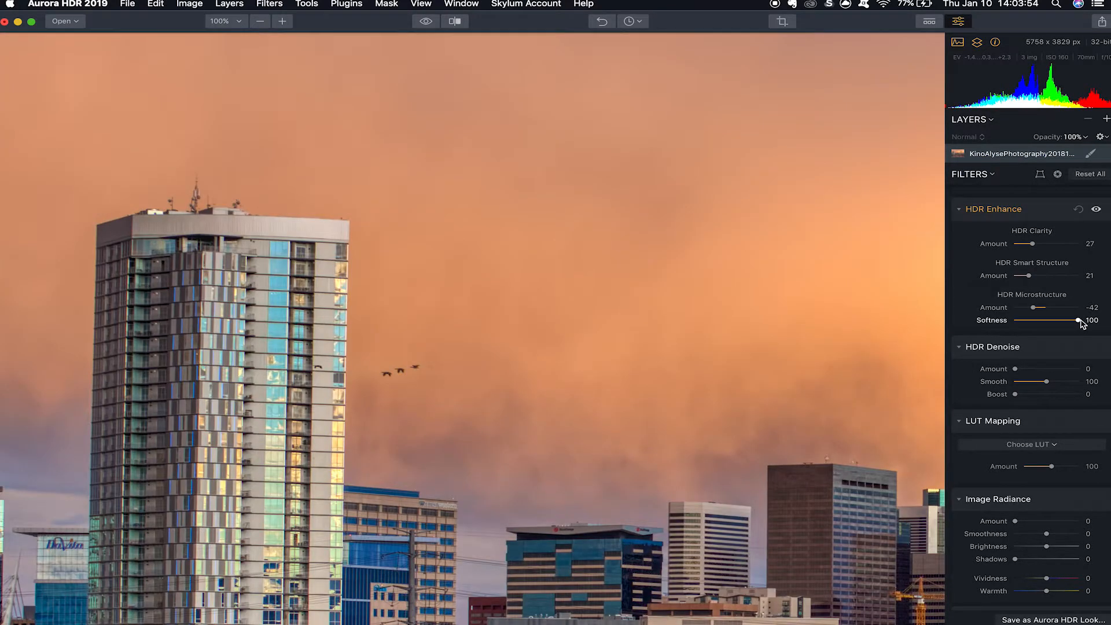
pyautogui.moveTo(1080, 322)
pyautogui.mouseDown()
pyautogui.moveTo(1018, 323)
pyautogui.moveTo(1079, 323)
pyautogui.mouseUp()
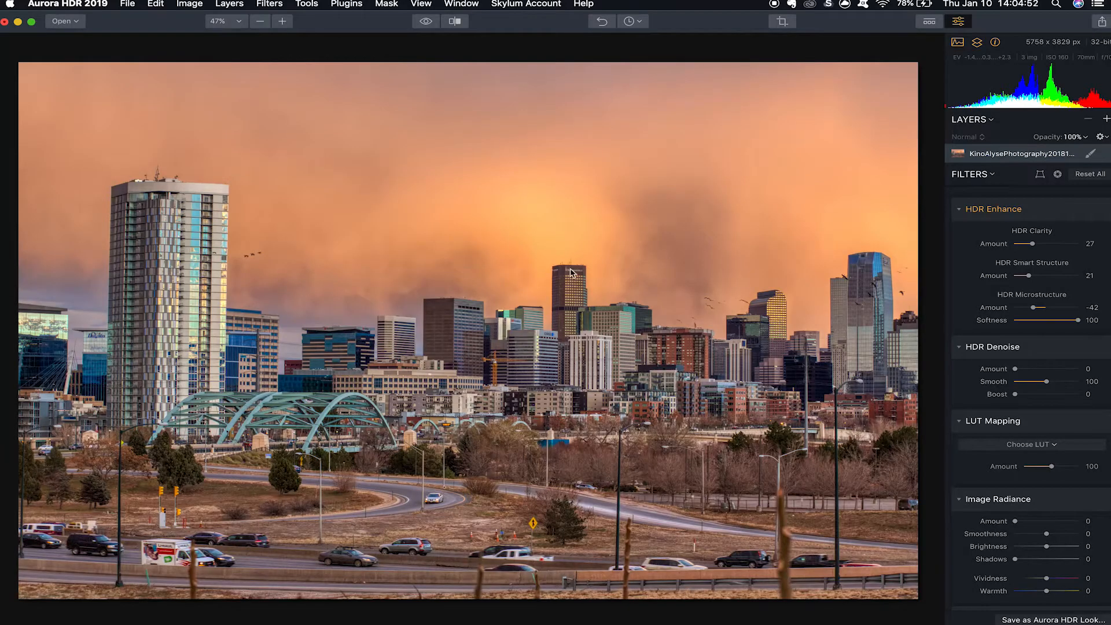
# Raise the HDR Clarity amount to 100 while viewing the tower and sky at 100% zoom.
pyautogui.scroll(-5, 1030, 399)
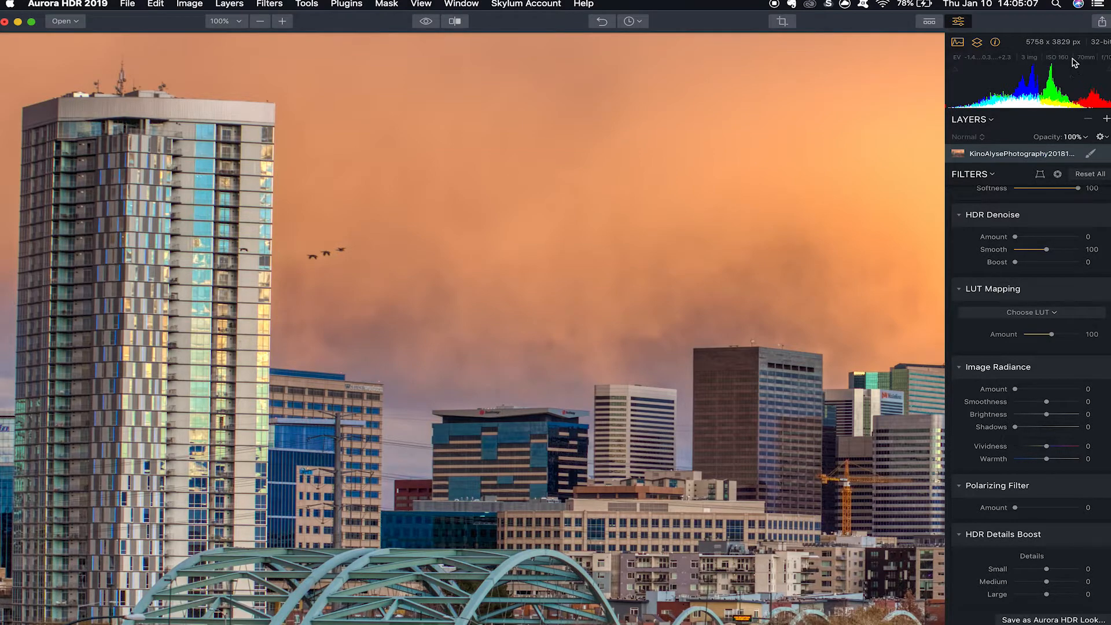
pyautogui.moveTo(262, 180); pyautogui.dragTo(493, 388)
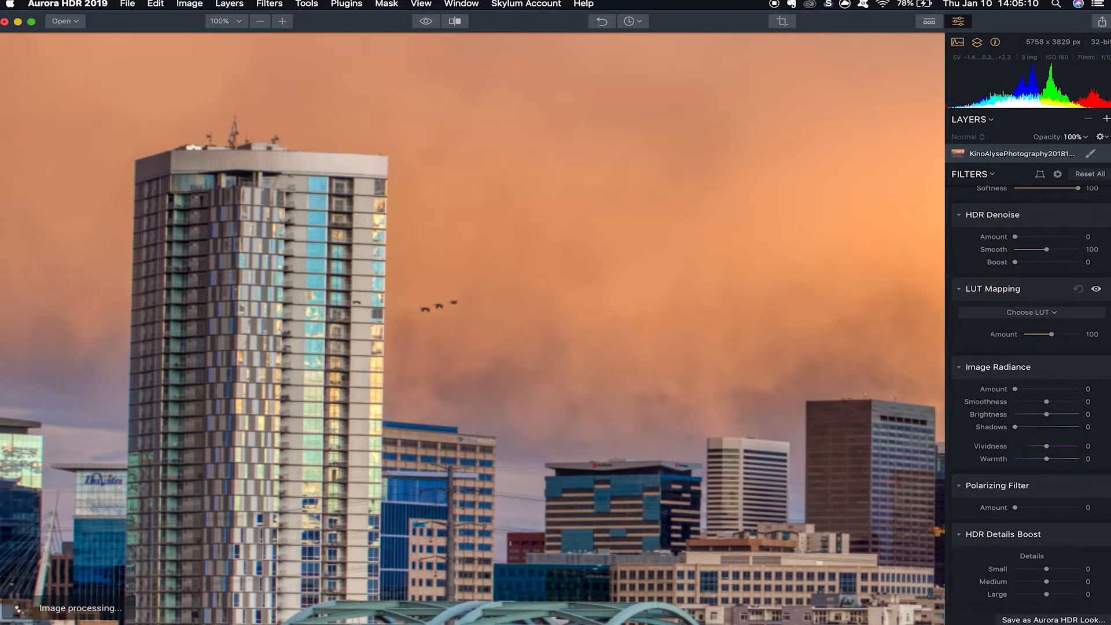
pyautogui.scroll(5, 1030, 376)
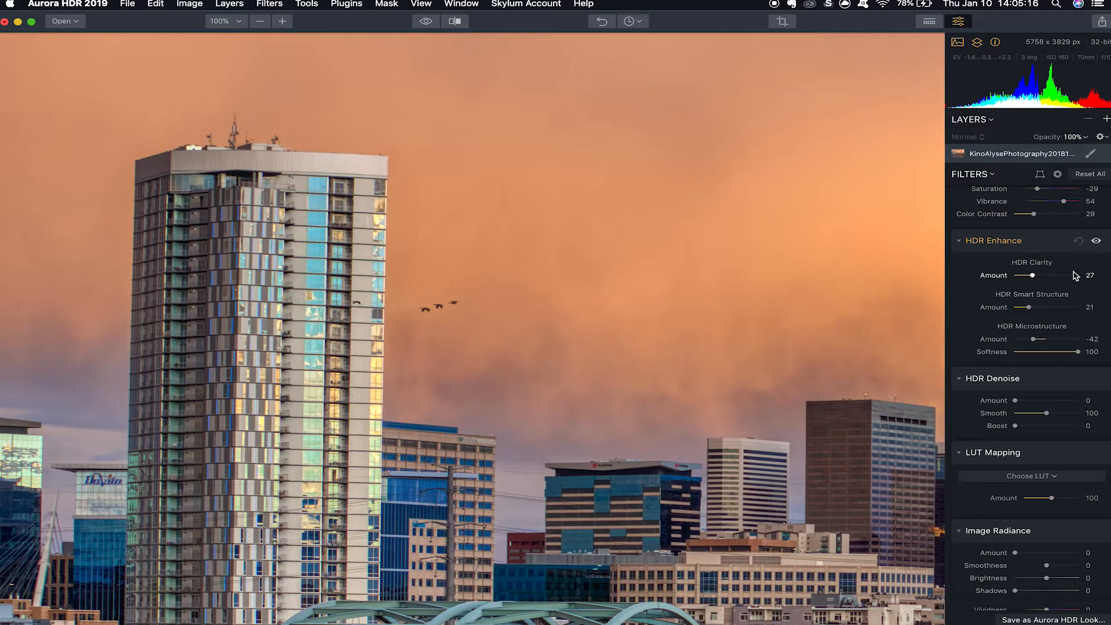
pyautogui.moveTo(1068, 277); pyautogui.dragTo(1080, 278)
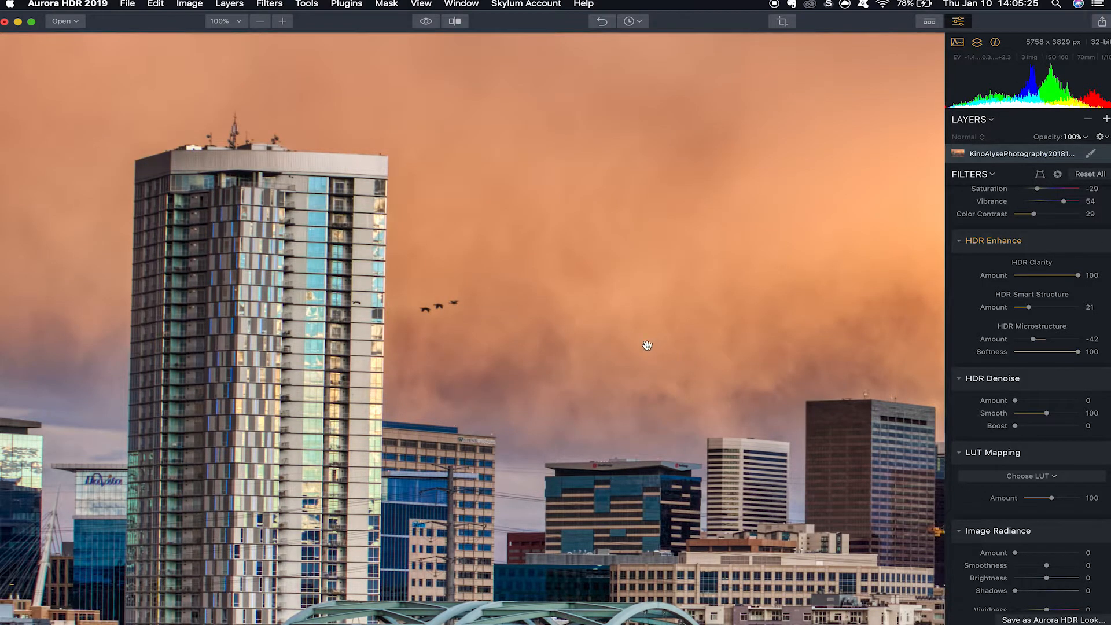
# Try the HDR Denoise amount at 95 and undo it together with the last HDR Clarity change.
pyautogui.moveTo(603, 354); pyautogui.dragTo(582, 375)
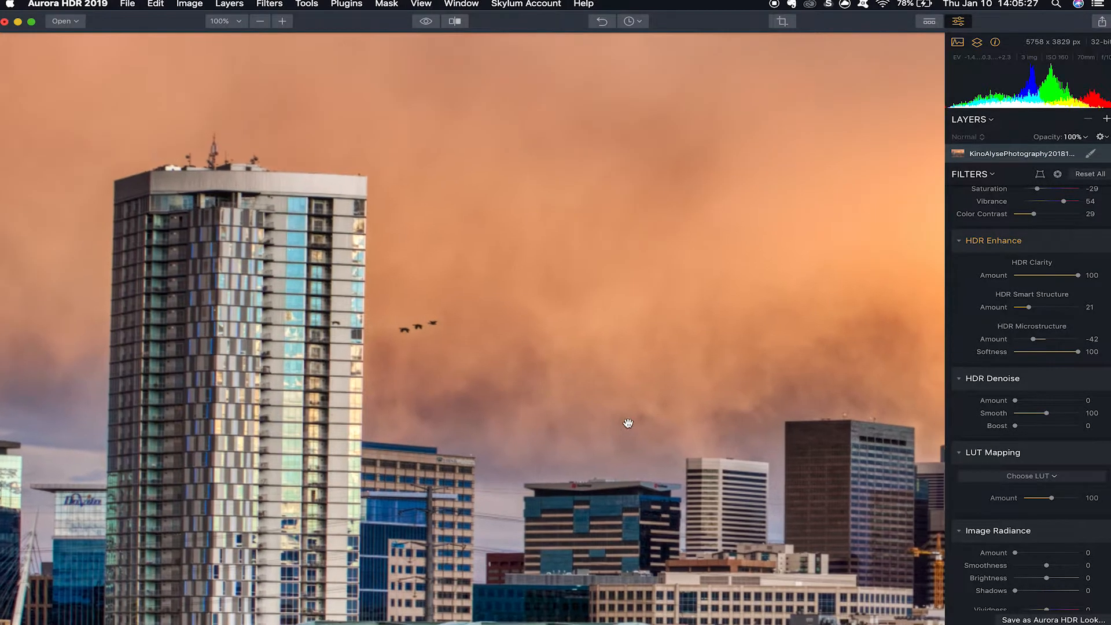
pyautogui.moveTo(1050, 401); pyautogui.dragTo(1083, 399)
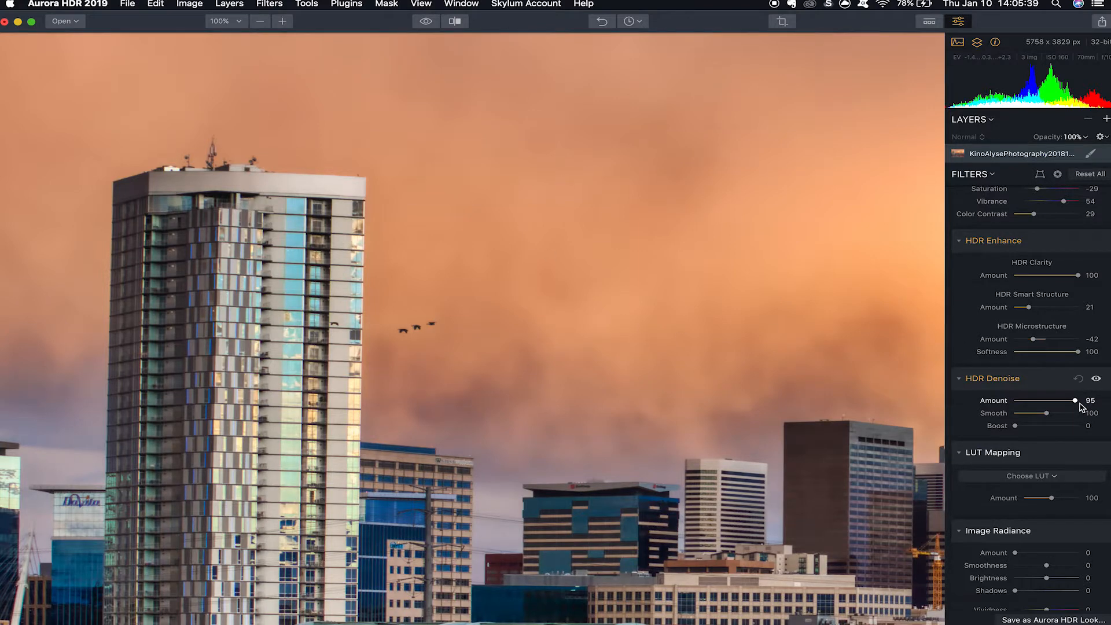
pyautogui.press('super+z')
pyautogui.press('super+z')
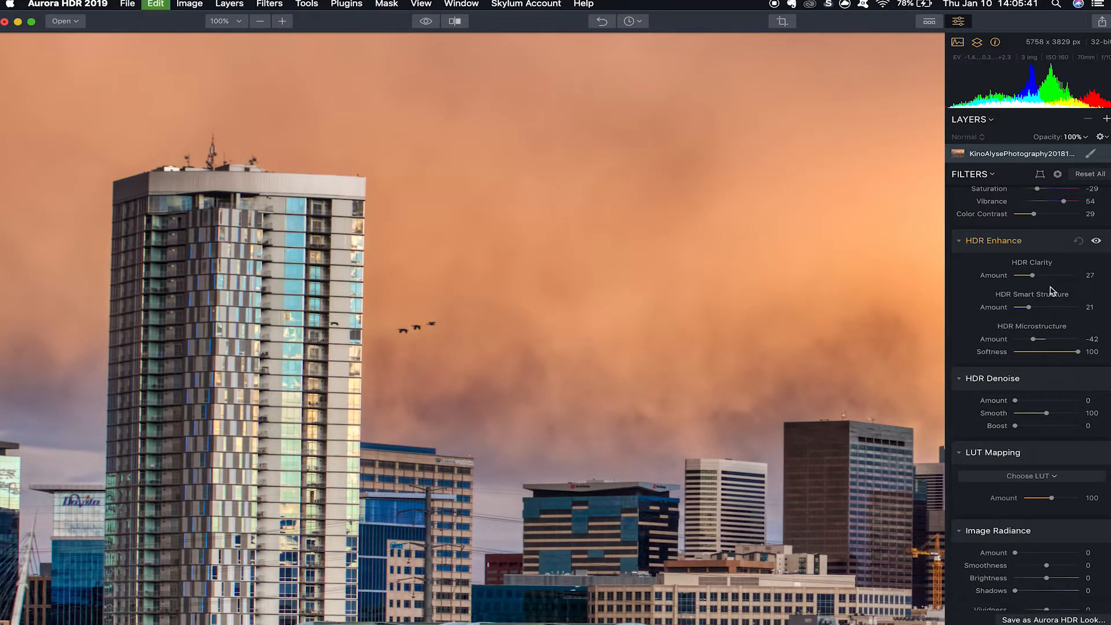
pyautogui.press('super+0')
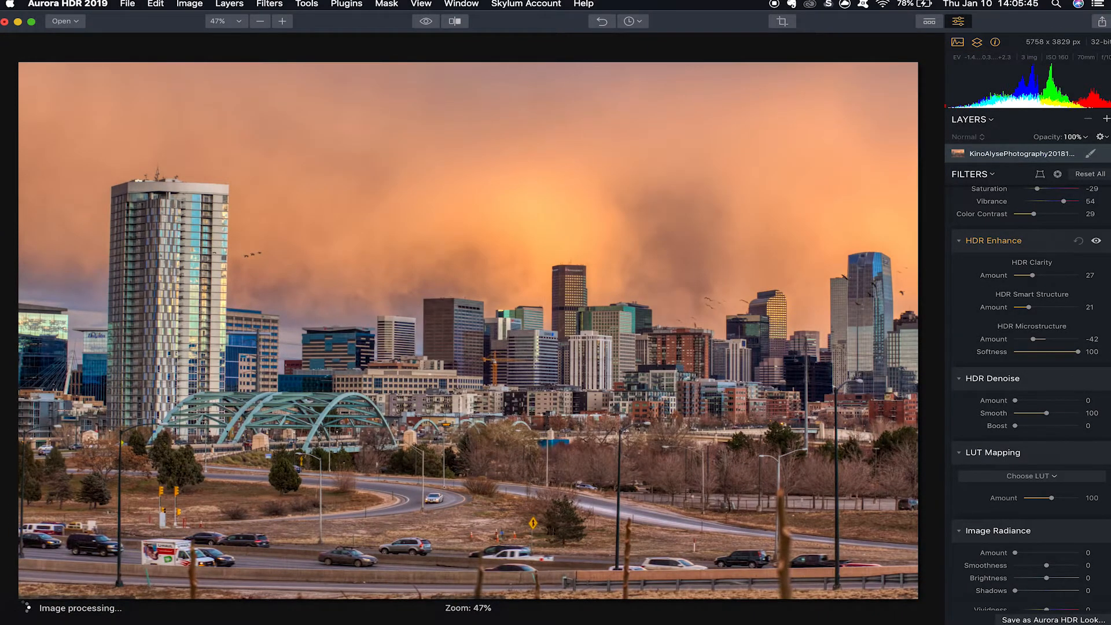
# Set the Image Radiance amount to 25, its smoothness to 35 and its brightness to -13.
pyautogui.scroll(-5, 1032, 417)
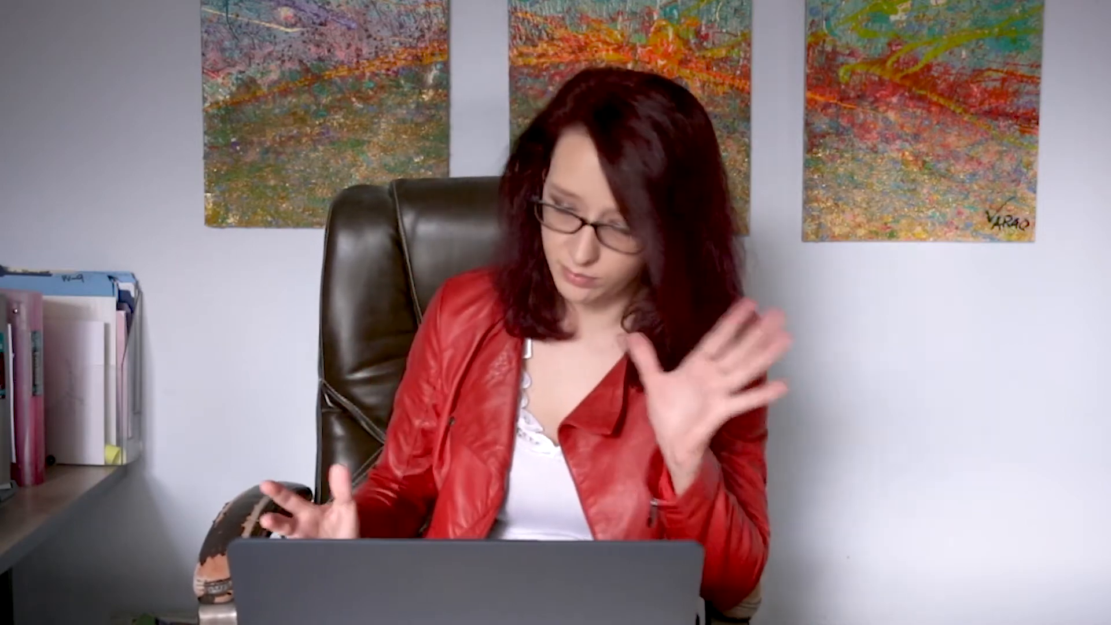
pyautogui.moveTo(1026, 224); pyautogui.dragTo(1031, 224)
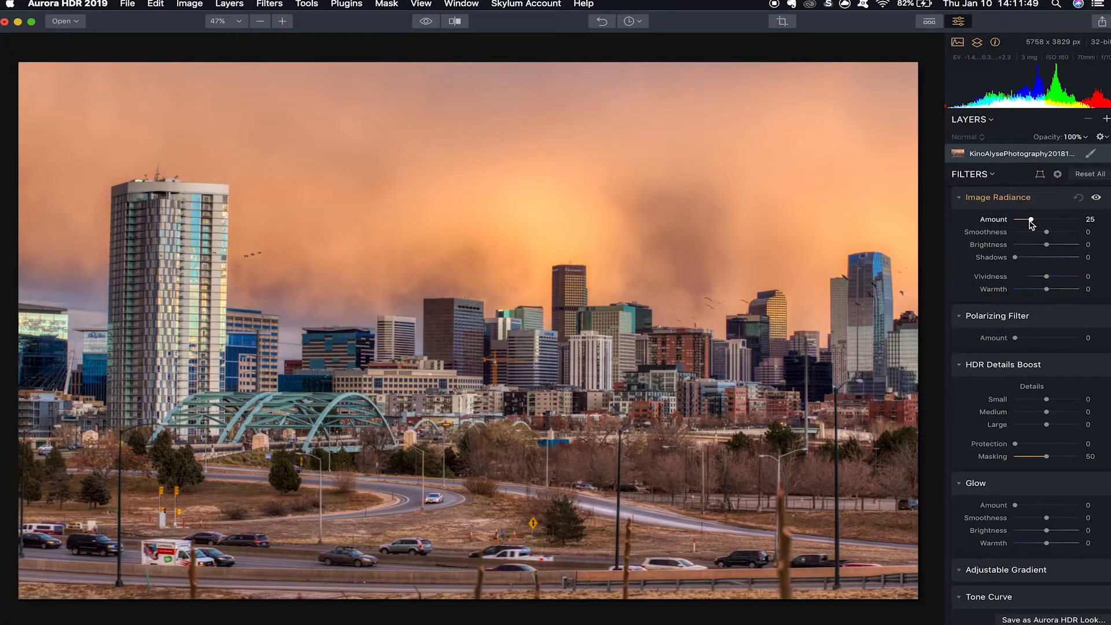
pyautogui.moveTo(1046, 232); pyautogui.dragTo(1005, 261)
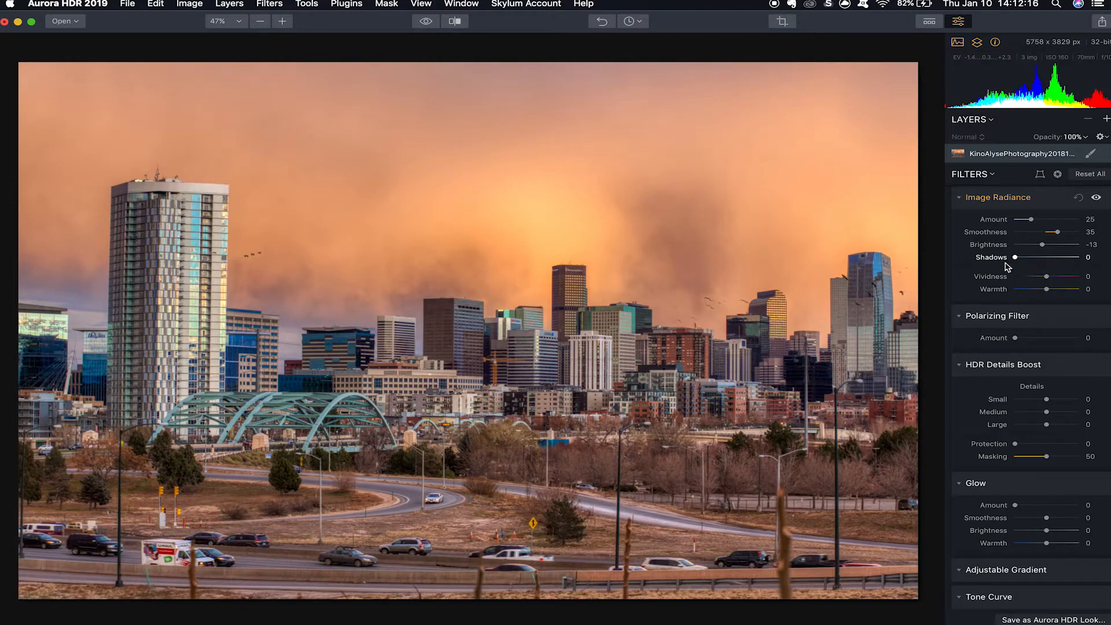
# Set the Image Radiance shadows to 40 and its warmth to -15.
pyautogui.doubleClick(731, 340)
pyautogui.doubleClick(785, 341)
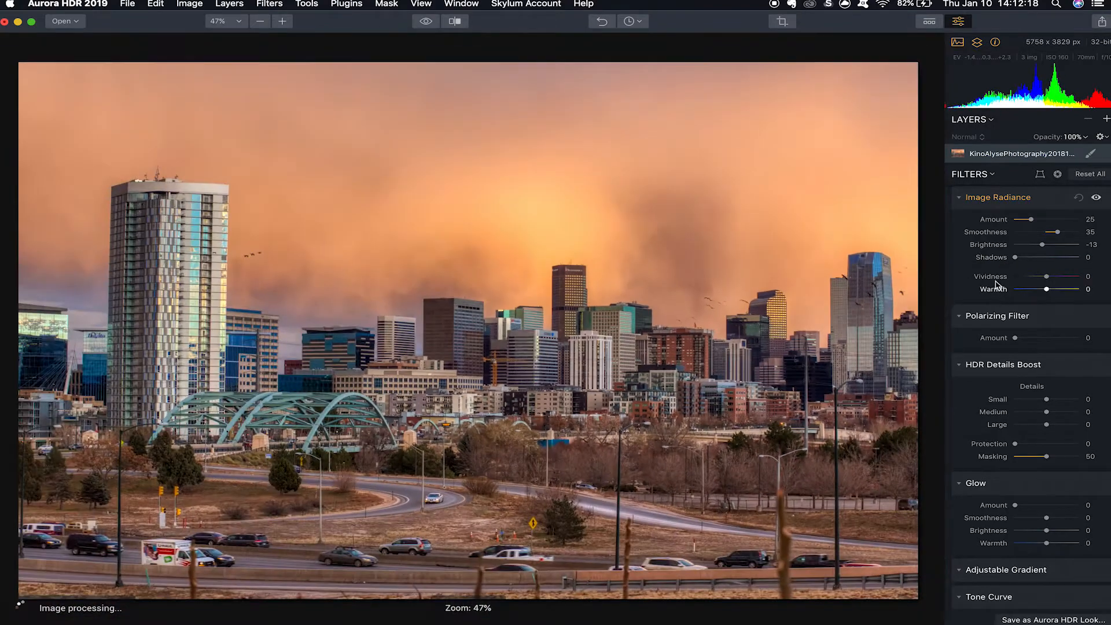
pyautogui.moveTo(1036, 262); pyautogui.dragTo(1063, 278)
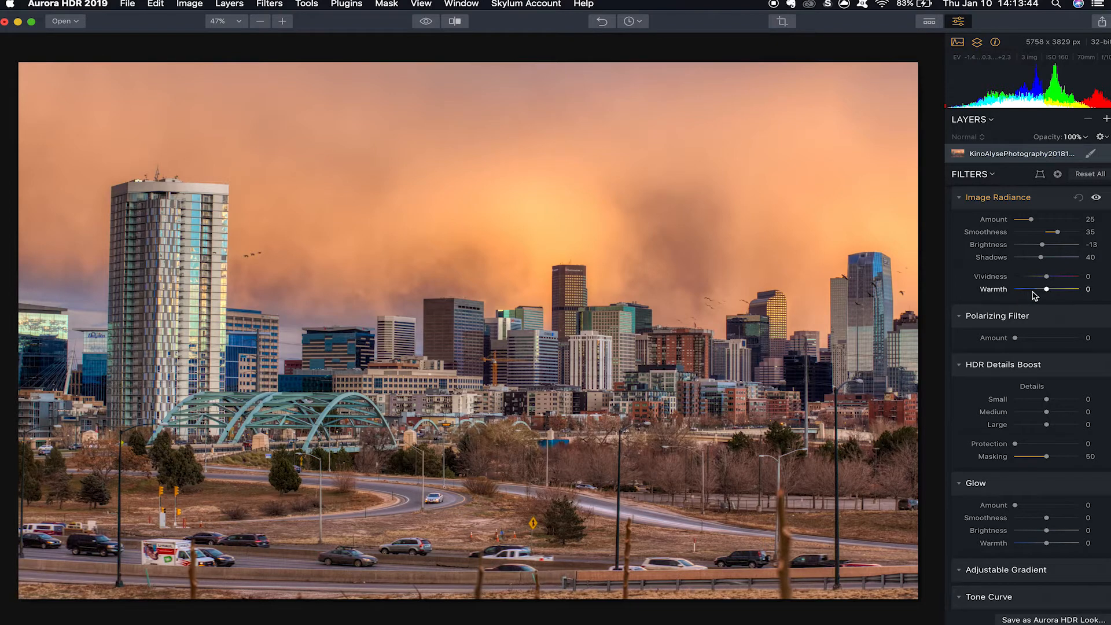
pyautogui.moveTo(1029, 297)
pyautogui.mouseDown()
pyautogui.moveTo(1015, 296)
pyautogui.moveTo(1072, 301)
pyautogui.moveTo(1041, 293)
pyautogui.mouseUp()
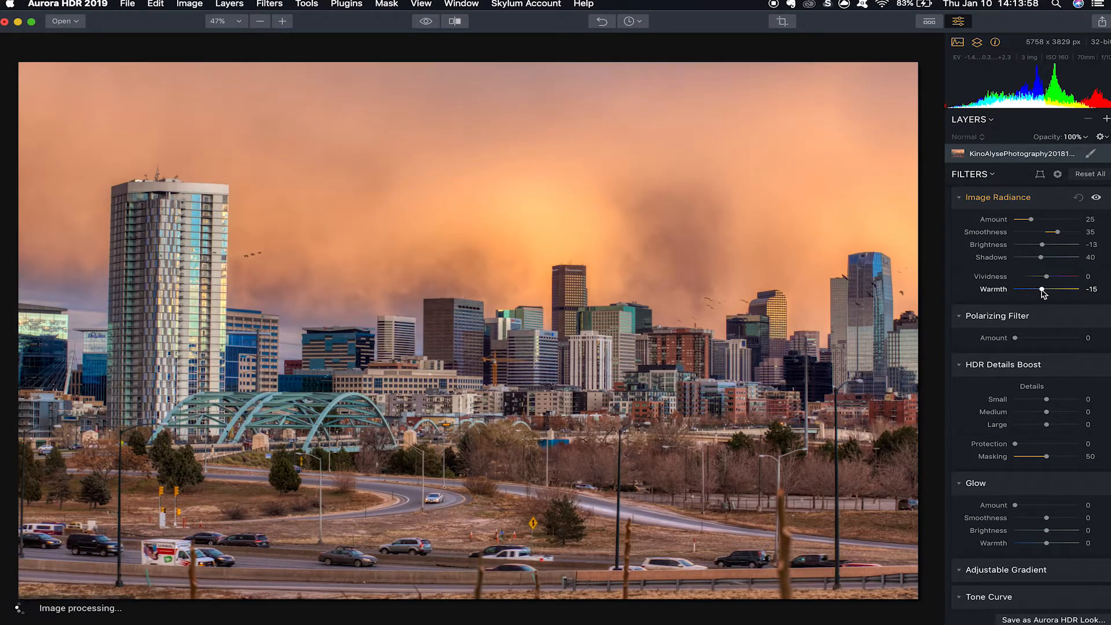
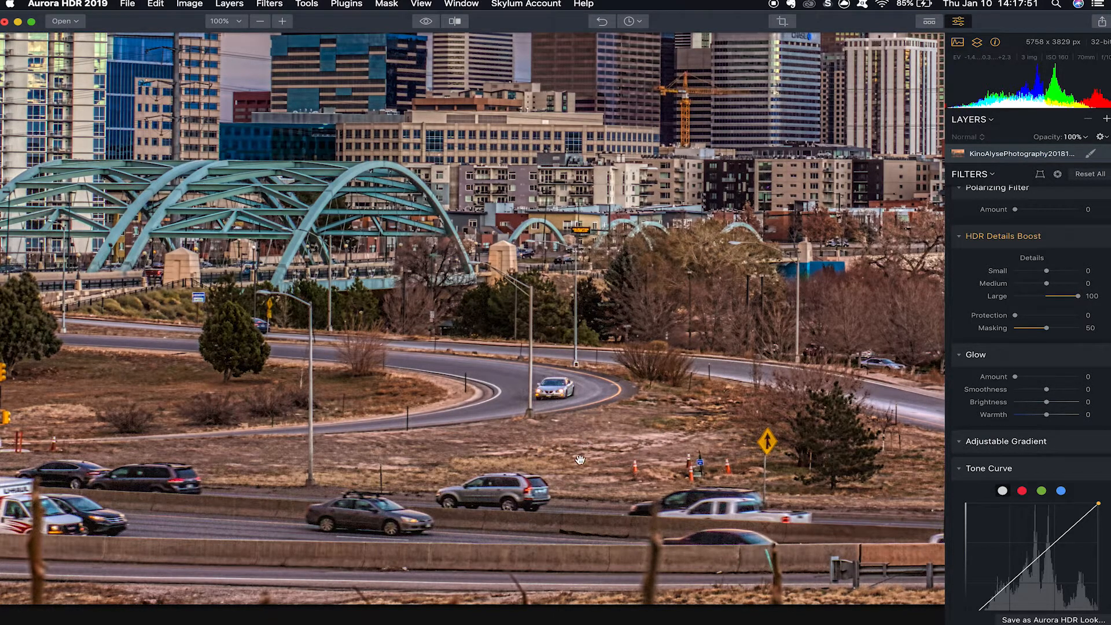
# Set the HDR Details Boost to 13 for small, -18 for medium and 42 for large details.
pyautogui.moveTo(241, 97); pyautogui.dragTo(541, 331)
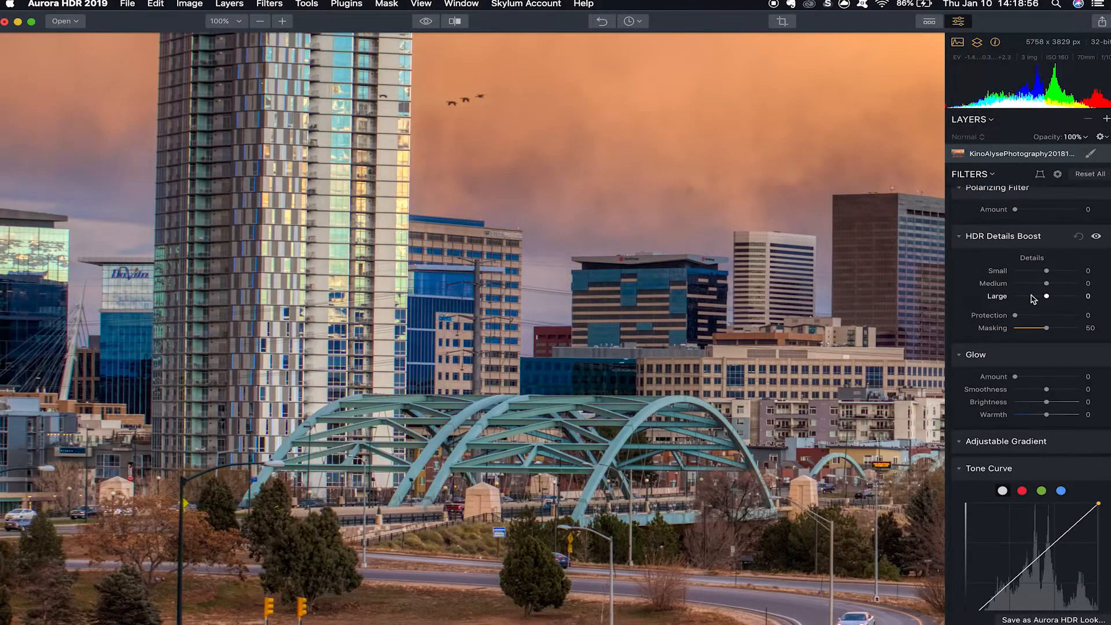
pyautogui.moveTo(1046, 283)
pyautogui.mouseDown()
pyautogui.moveTo(1033, 282)
pyautogui.moveTo(1036, 270)
pyautogui.moveTo(1037, 296)
pyautogui.mouseUp()
pyautogui.doubleClick(1038, 296)
pyautogui.doubleClick(1032, 283)
pyautogui.doubleClick(1035, 271)
pyautogui.moveTo(466, 203); pyautogui.dragTo(433, 384)
pyautogui.moveTo(1049, 272); pyautogui.dragTo(1059, 297)
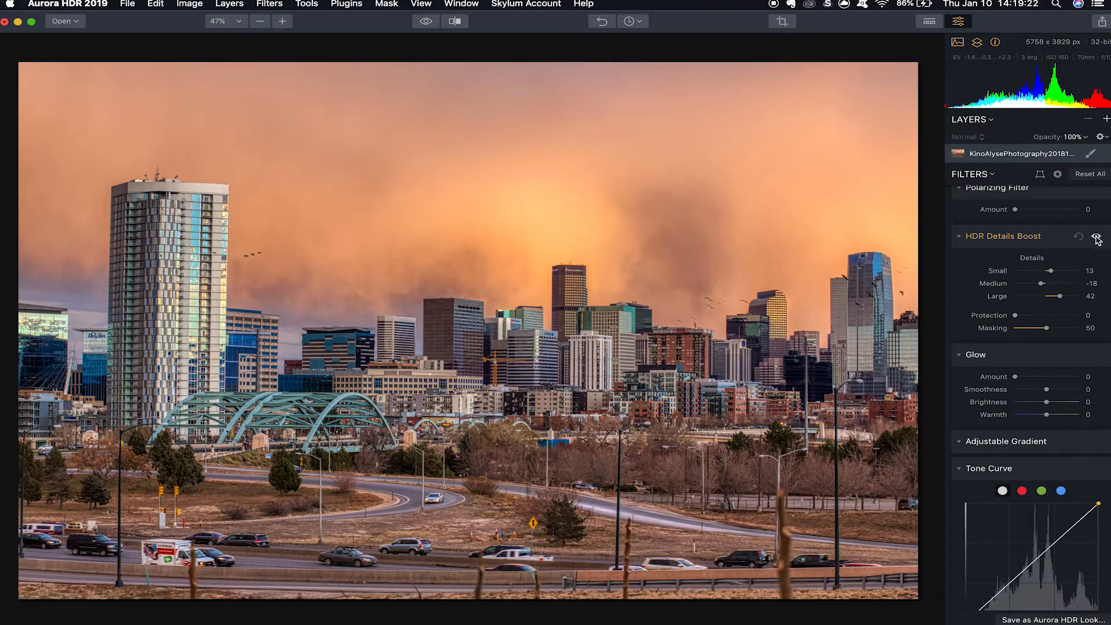
# Compare the photo with and without HDR Details Boost, in the full view and on the downtown buildings at 100% zoom.
pyautogui.click(1096, 237)
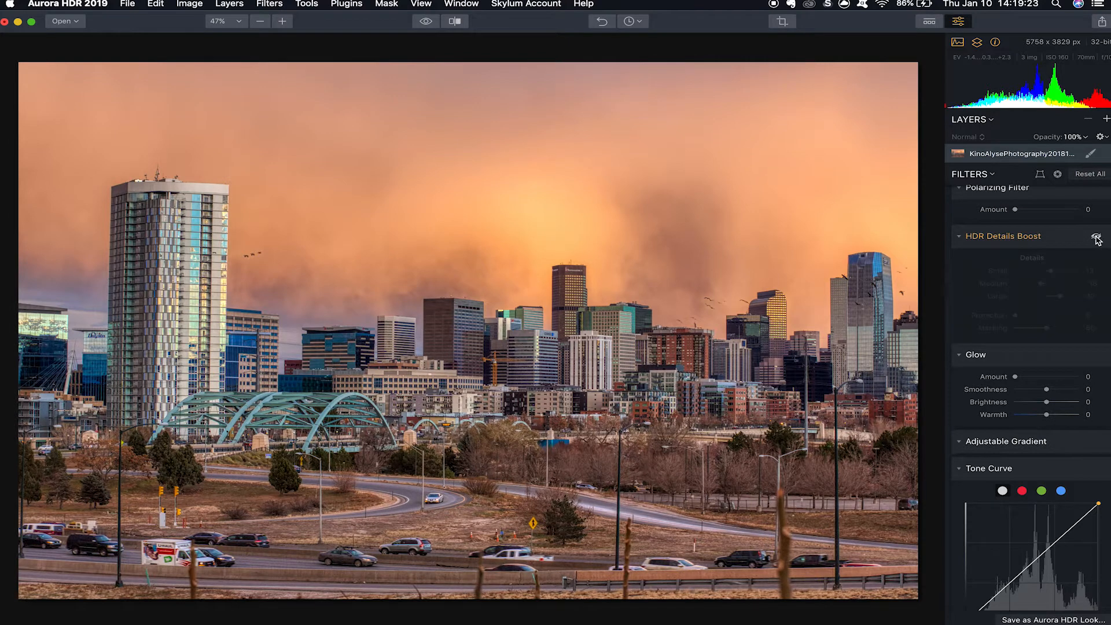
pyautogui.click(1095, 237)
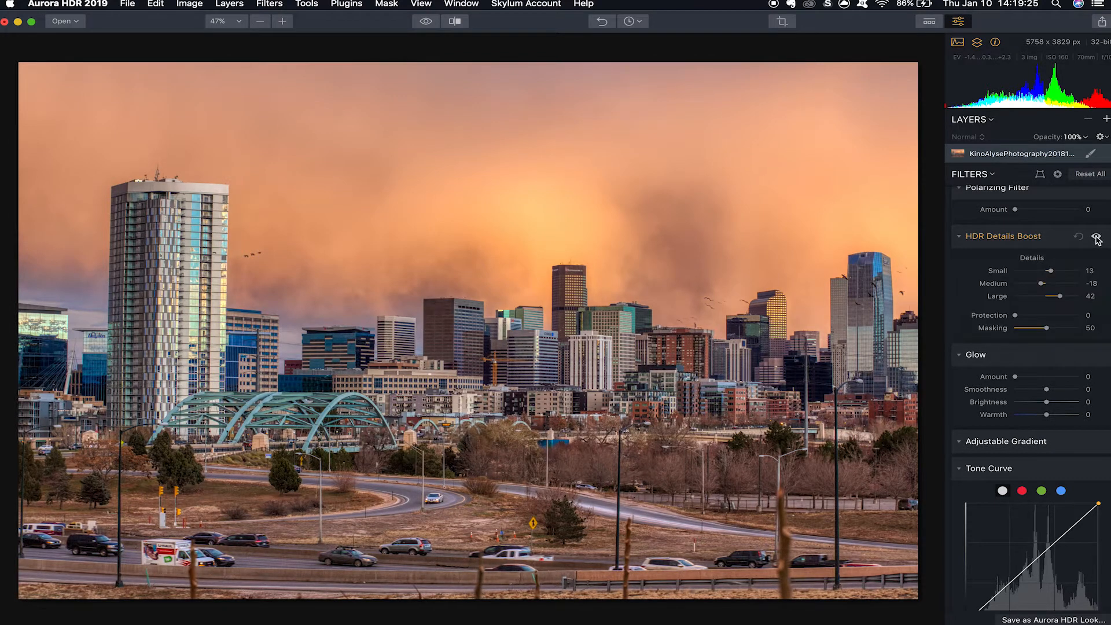
pyautogui.click(1096, 237)
pyautogui.click(1096, 238)
pyautogui.doubleClick(564, 370)
pyautogui.moveTo(1097, 241)
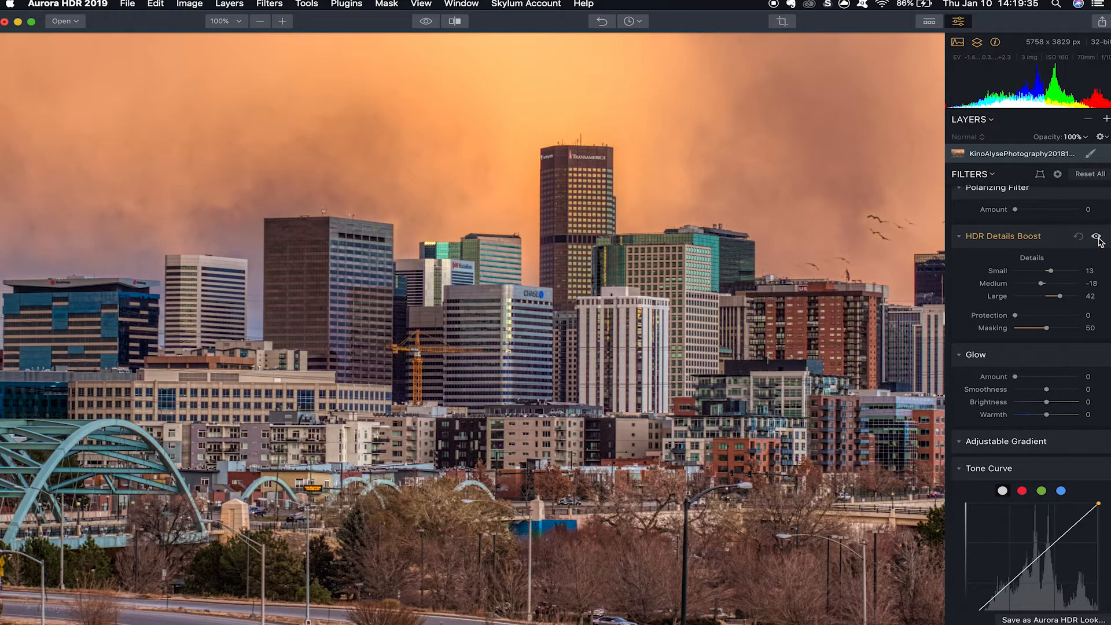
pyautogui.click(1096, 238)
pyautogui.click(1096, 238)
pyautogui.click(1095, 238)
pyautogui.click(1095, 238)
pyautogui.click(486, 352)
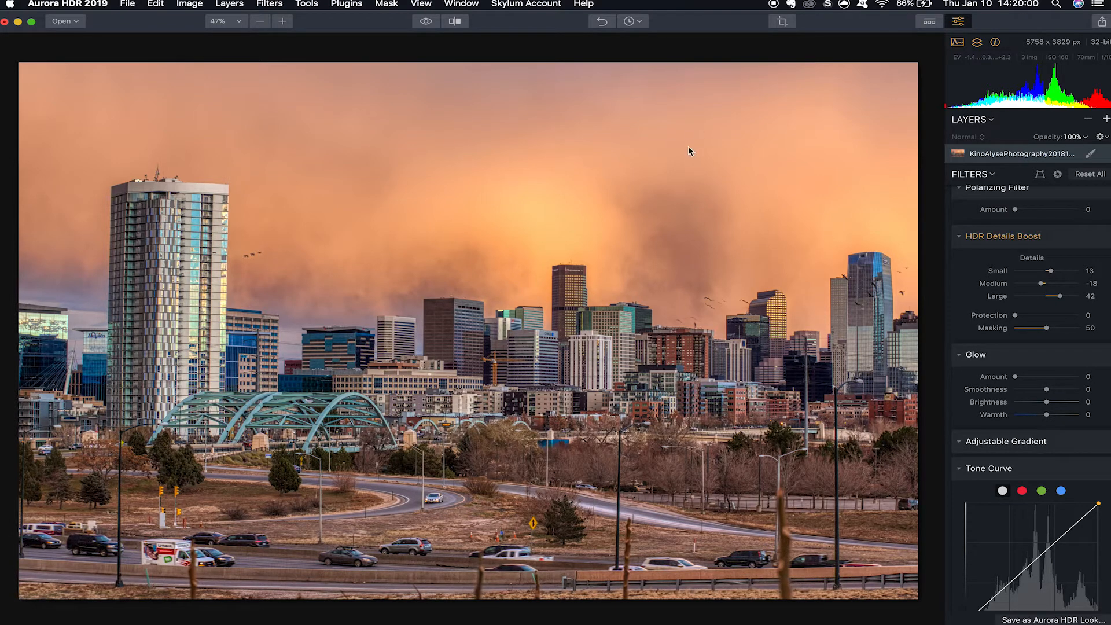
# Set the Glow amount to 26, its brightness to 4 and its warmth to 30, examining the tower close up.
pyautogui.scroll(-5, 1041, 234)
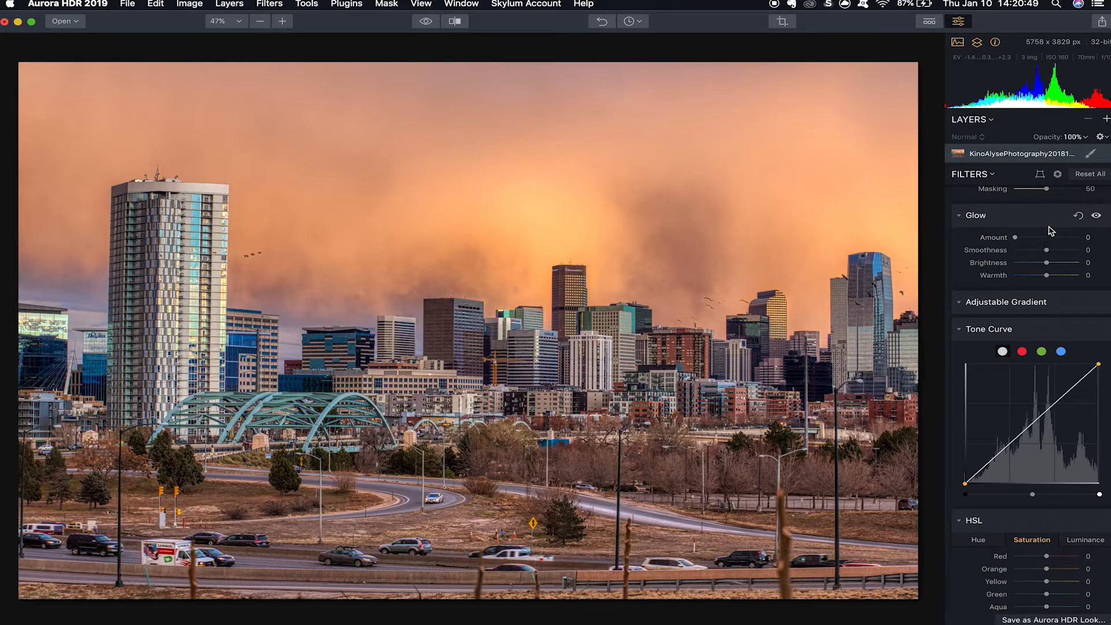
pyautogui.moveTo(1015, 238); pyautogui.dragTo(1045, 251)
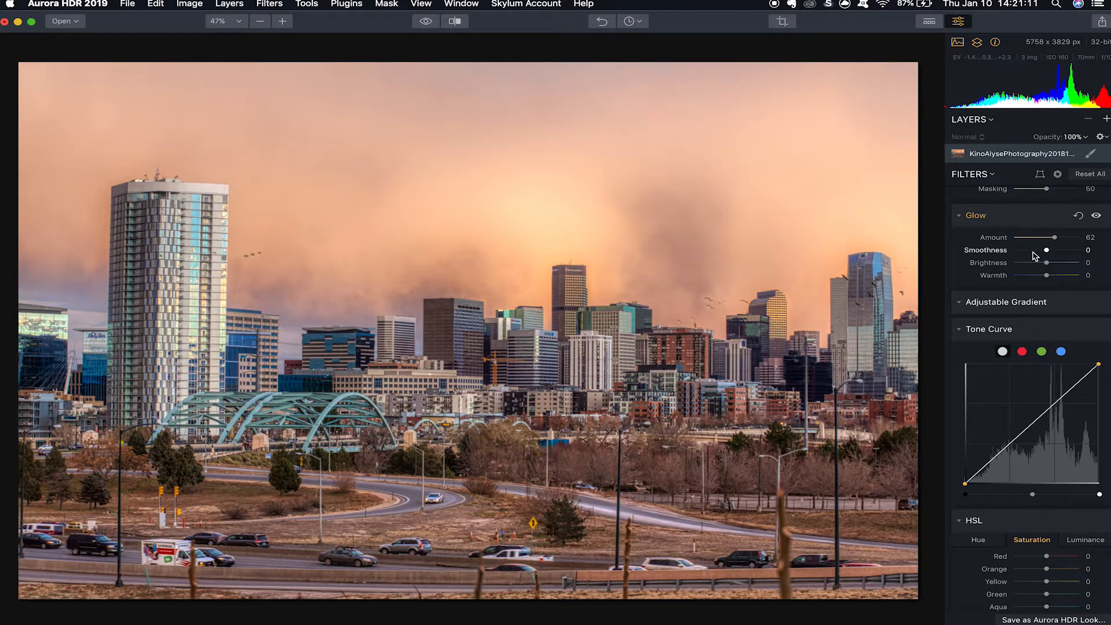
pyautogui.moveTo(1046, 263)
pyautogui.mouseDown()
pyautogui.moveTo(1029, 267)
pyautogui.moveTo(1056, 267)
pyautogui.moveTo(1025, 276)
pyautogui.moveTo(1056, 276)
pyautogui.mouseUp()
pyautogui.moveTo(1054, 238); pyautogui.dragTo(1048, 266)
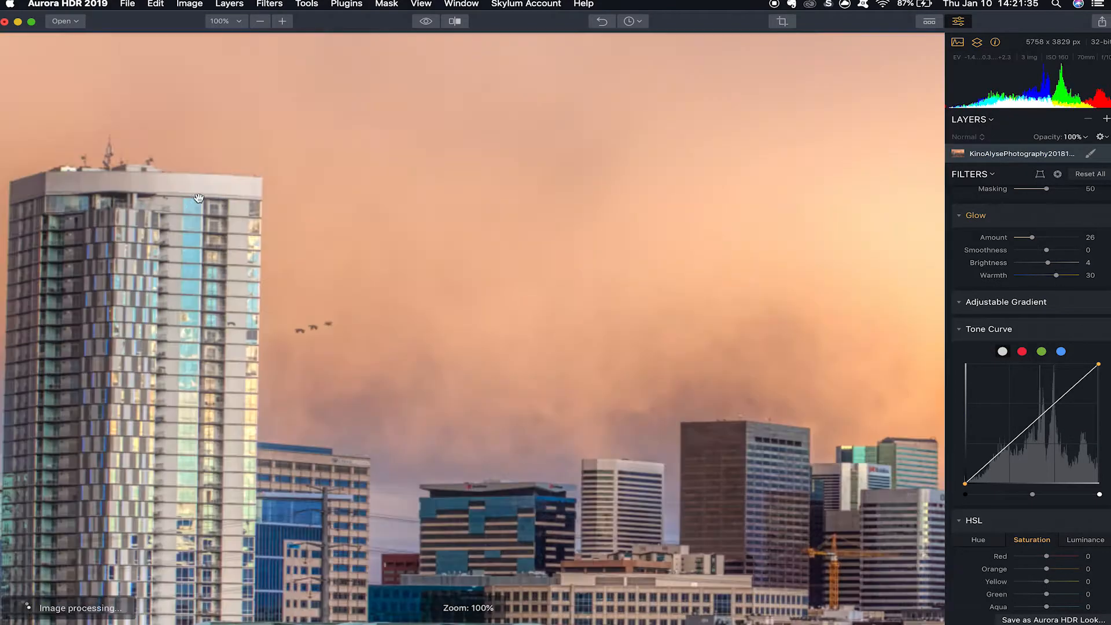
pyautogui.moveTo(239, 207); pyautogui.dragTo(447, 248)
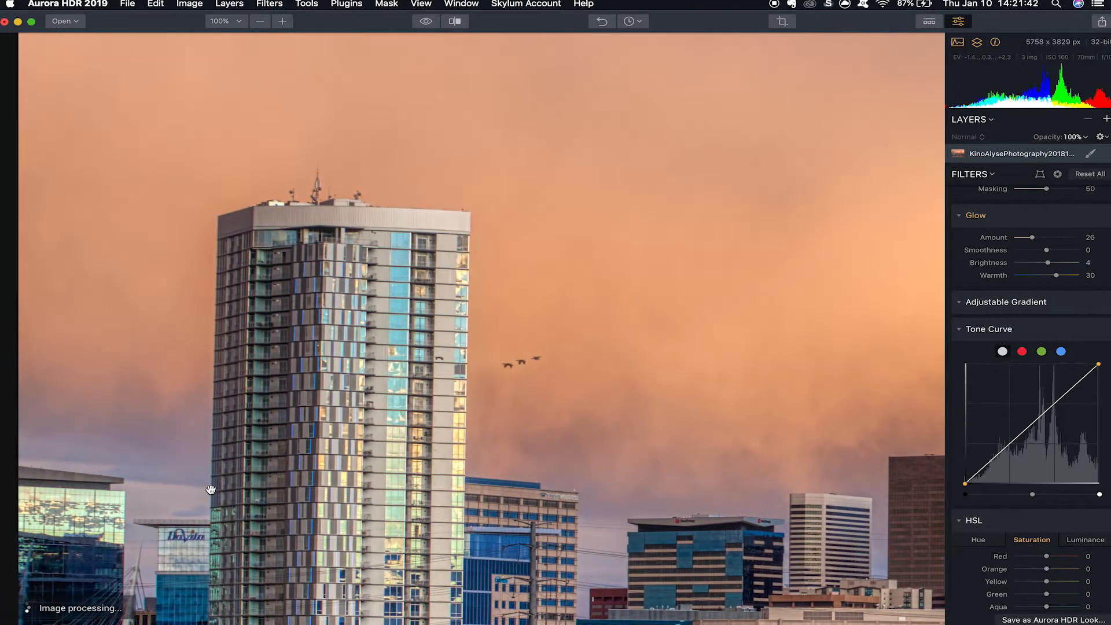
pyautogui.press('super+0')
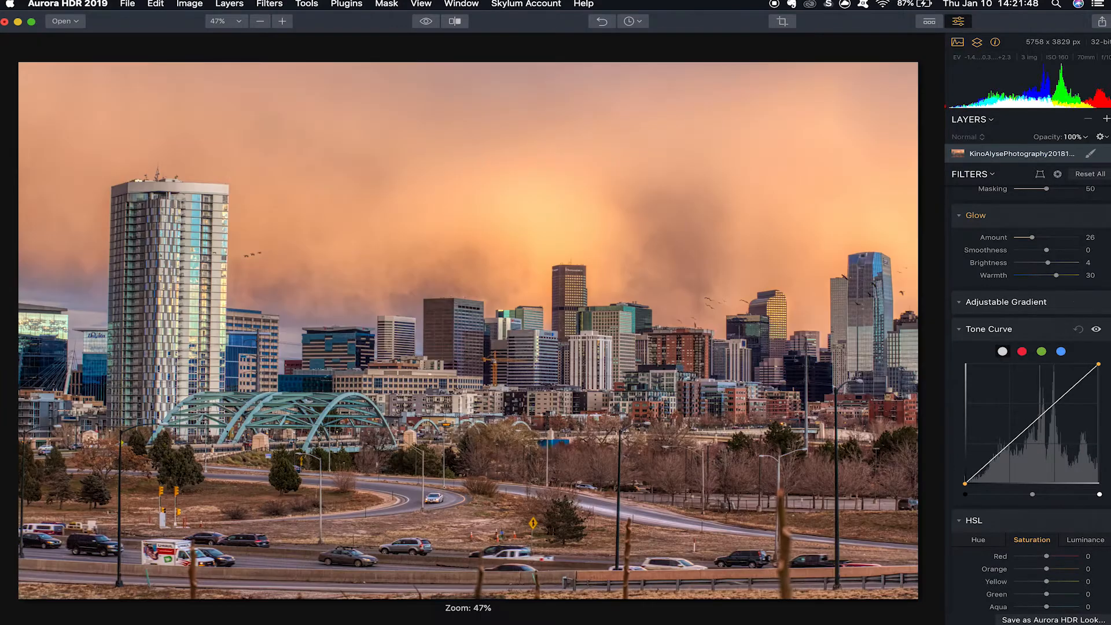
# Open the Adjustable Gradient filter's settings.
pyautogui.click(963, 303)
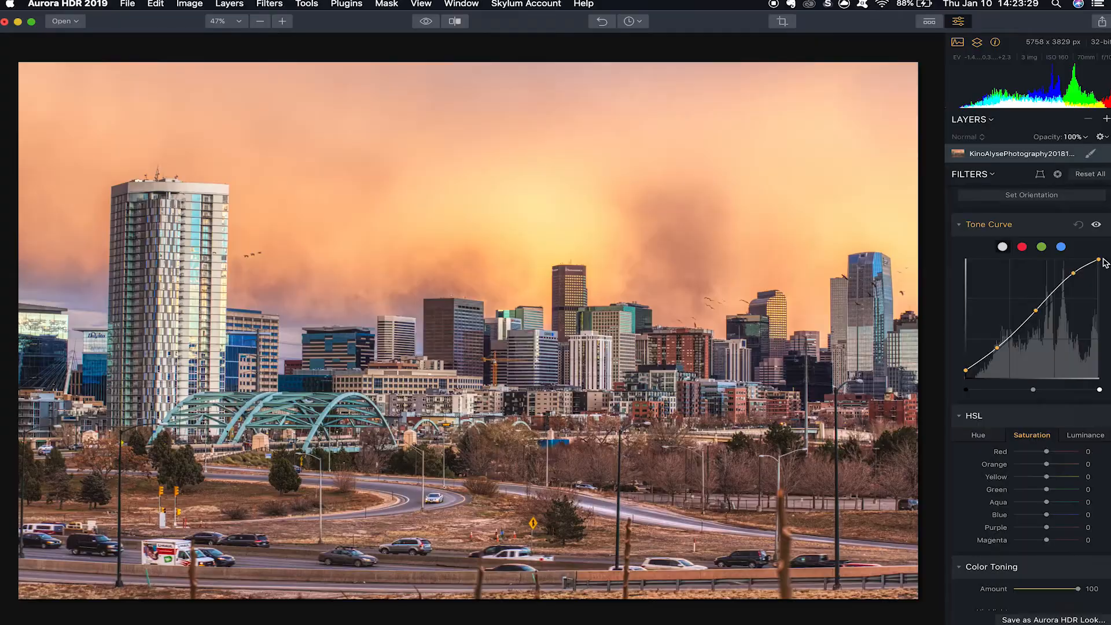
pyautogui.moveTo(1101, 267); pyautogui.dragTo(1101, 265)
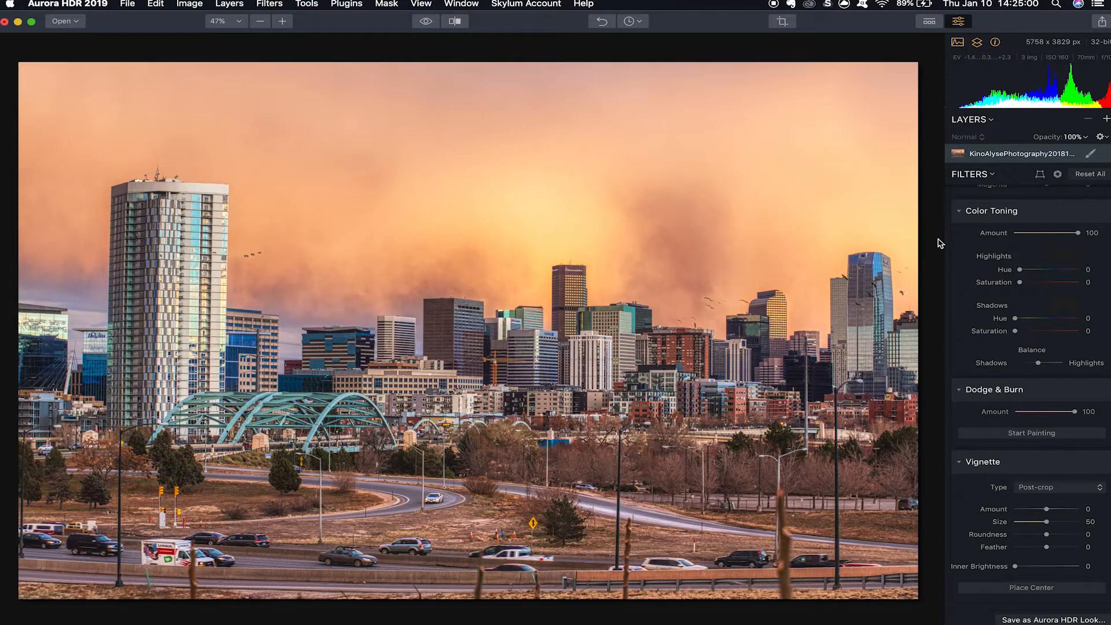
# Set Color Toning highlights to hue 325 and saturation 14, and shadows to hue 60 and saturation 12.
pyautogui.click(1042, 269)
pyautogui.click(1035, 282)
pyautogui.moveTo(1035, 283); pyautogui.dragTo(1027, 269)
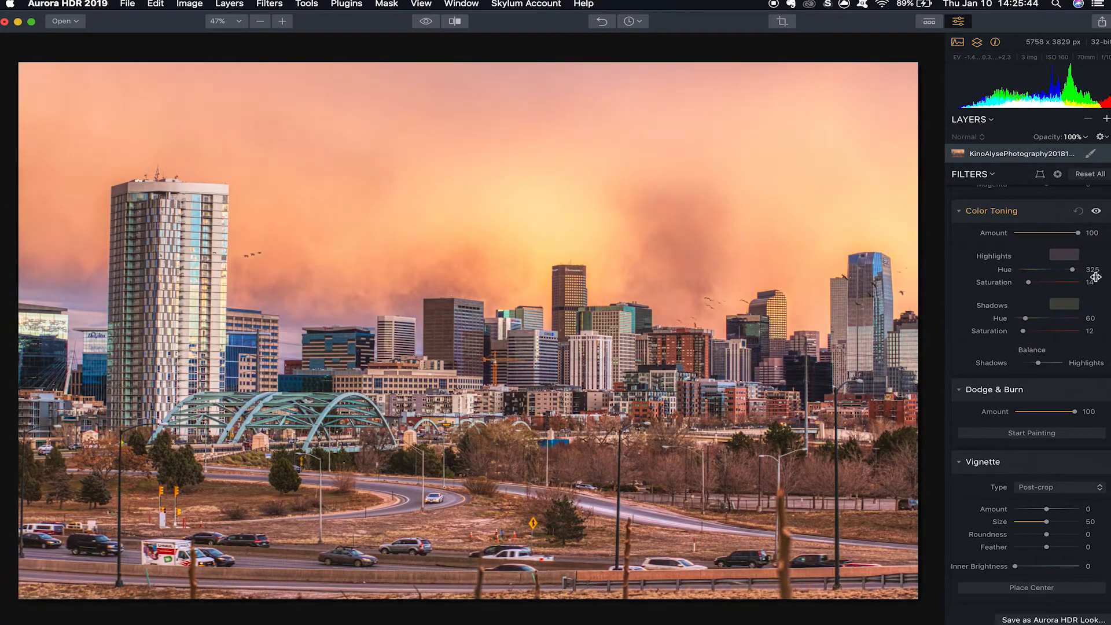
# Lighten the downtown buildings with Dodge & Burn at size 100 and 50% strength, and reduce the effect's amount to 30.
pyautogui.scroll(-1, 1031, 509)
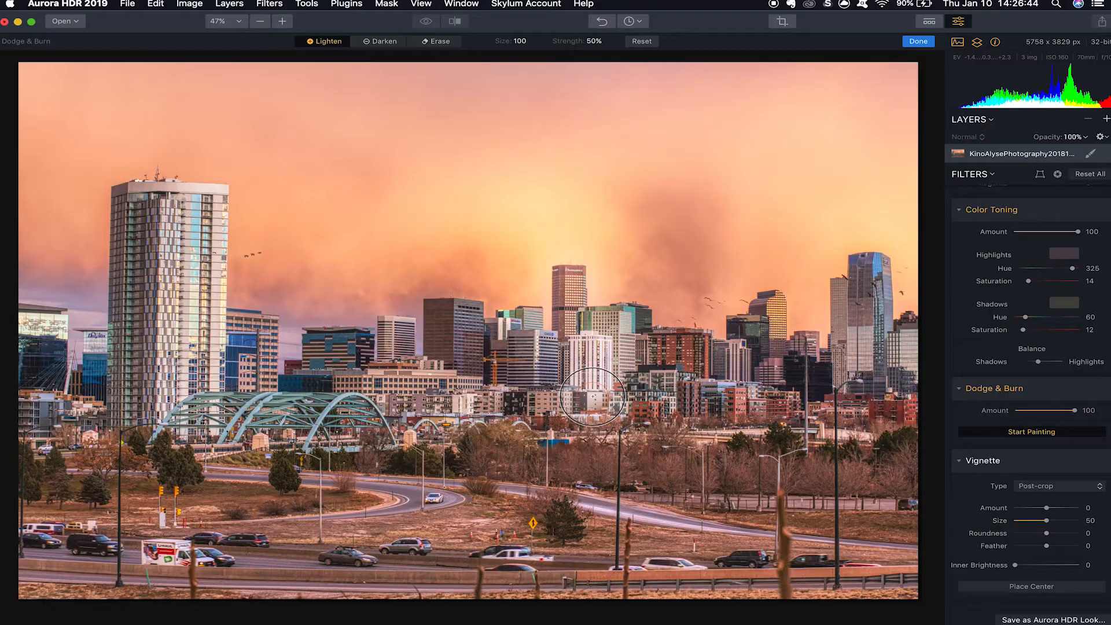
pyautogui.moveTo(548, 344)
pyautogui.mouseDown()
pyautogui.moveTo(547, 370)
pyautogui.moveTo(580, 372)
pyautogui.mouseUp()
pyautogui.moveTo(652, 349)
pyautogui.mouseDown()
pyautogui.moveTo(696, 352)
pyautogui.moveTo(699, 363)
pyautogui.moveTo(520, 381)
pyautogui.moveTo(526, 345)
pyautogui.moveTo(504, 296)
pyautogui.moveTo(520, 320)
pyautogui.moveTo(590, 344)
pyautogui.mouseUp()
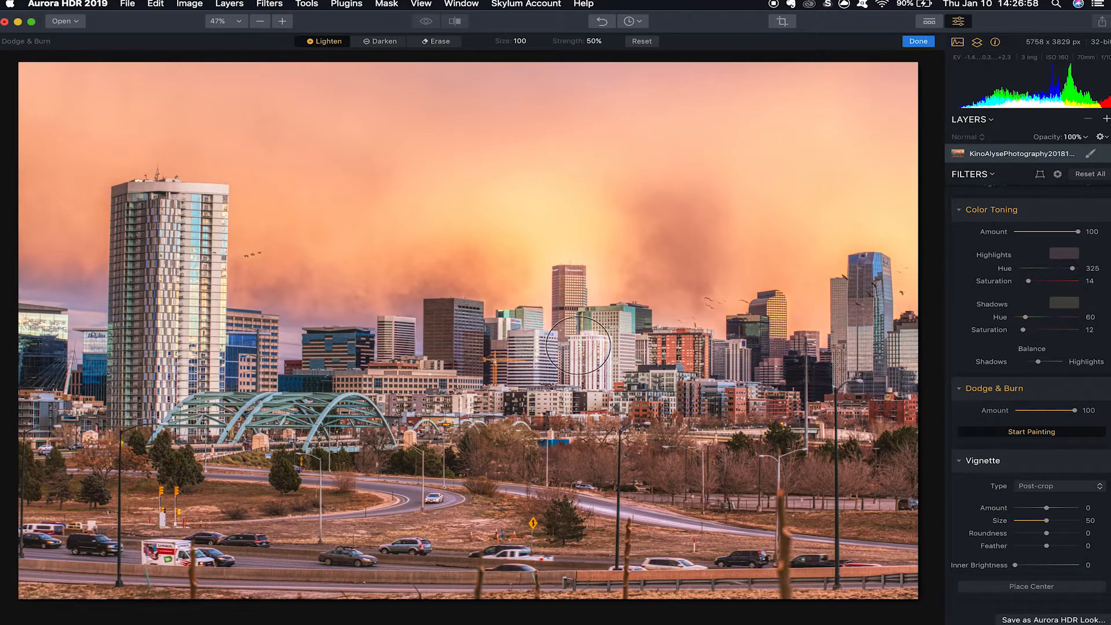
pyautogui.click(1039, 411)
pyautogui.moveTo(1040, 411); pyautogui.dragTo(1034, 410)
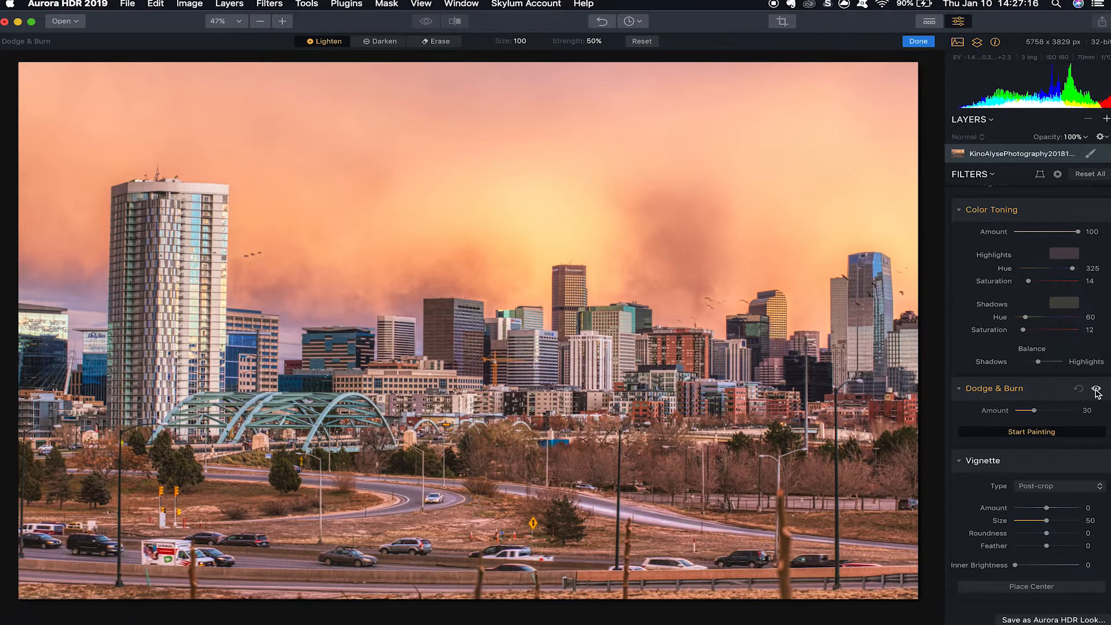
# Compare the photo with and without the Dodge & Burn effect.
pyautogui.click(1096, 389)
pyautogui.click(1096, 389)
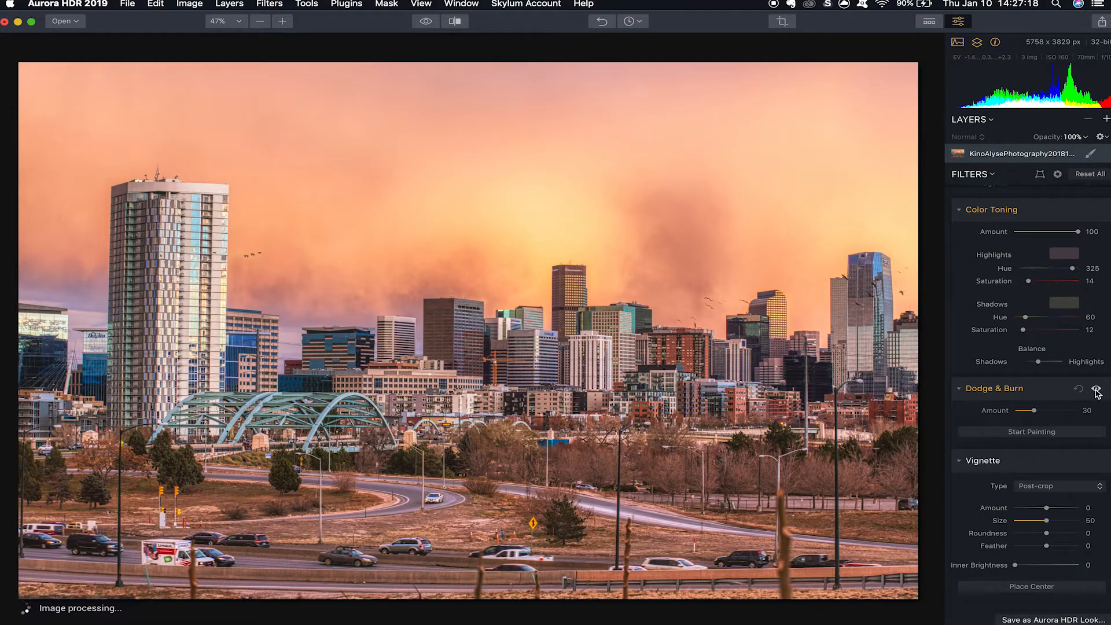
pyautogui.click(1097, 390)
pyautogui.click(1096, 390)
pyautogui.click(1097, 390)
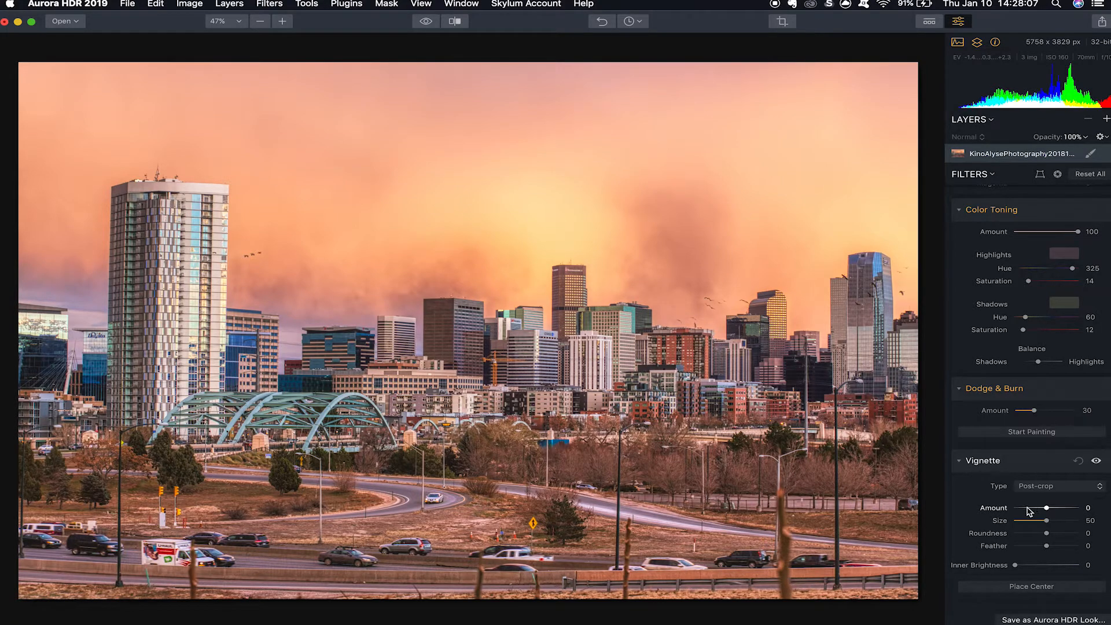
# Try a post-crop vignette, starting with an amount of -100 and a size of 73, with adjusted feathering.
pyautogui.moveTo(1027, 509); pyautogui.dragTo(1061, 521)
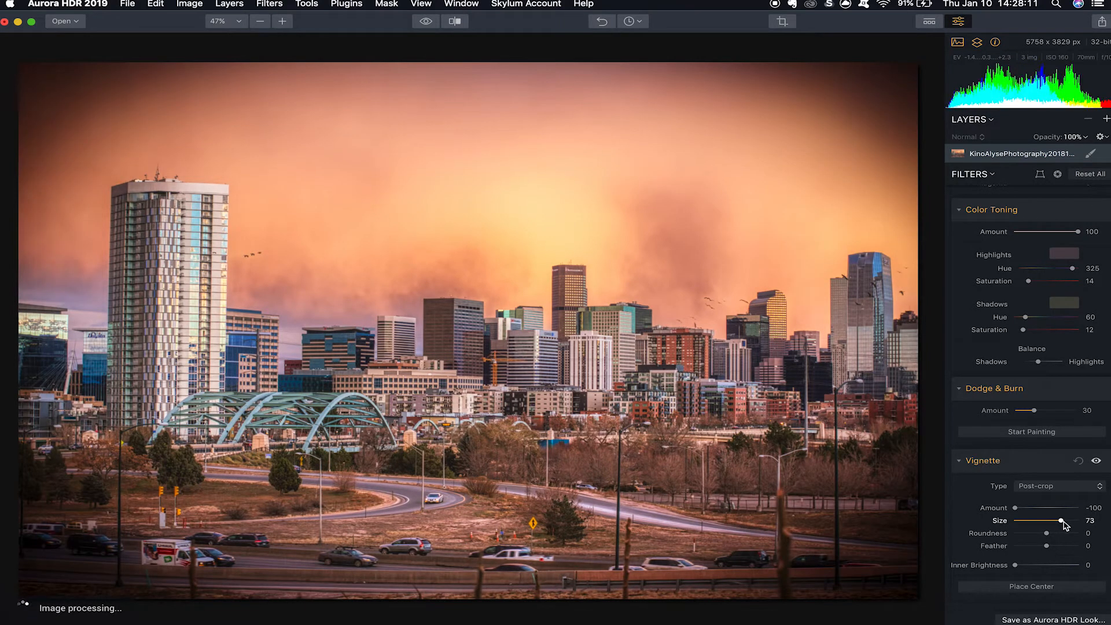
pyautogui.moveTo(1062, 521); pyautogui.dragTo(1077, 547)
pyautogui.moveTo(1015, 507); pyautogui.dragTo(1024, 514)
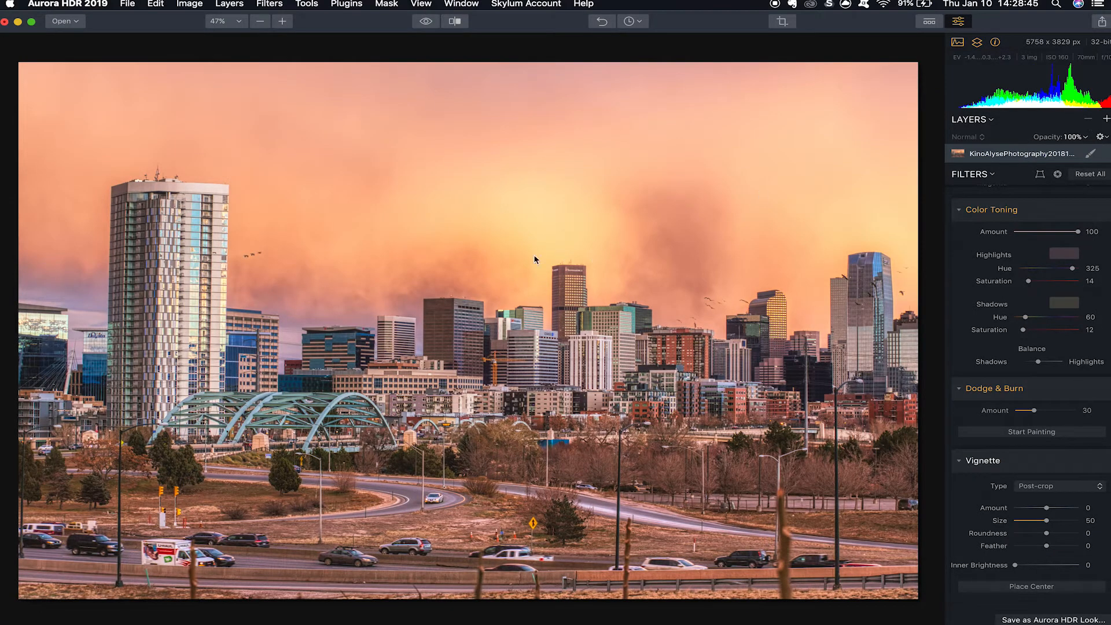
# Add a new adjustment layer above the photo and start a brush mask on it.
pyautogui.click(1106, 122)
pyautogui.click(1070, 127)
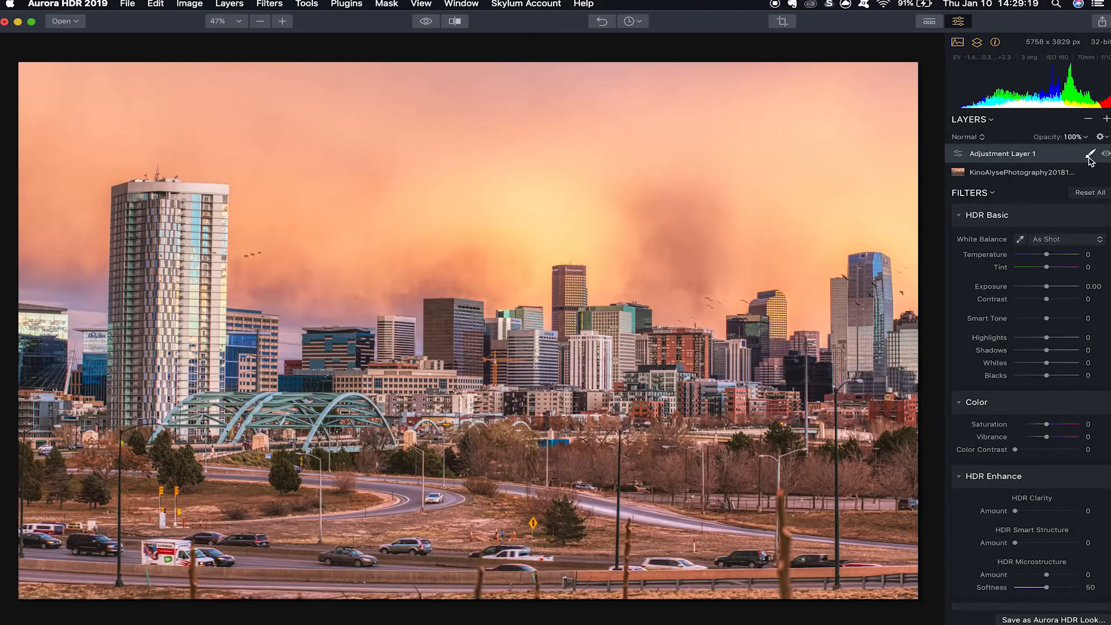
pyautogui.click(1090, 155)
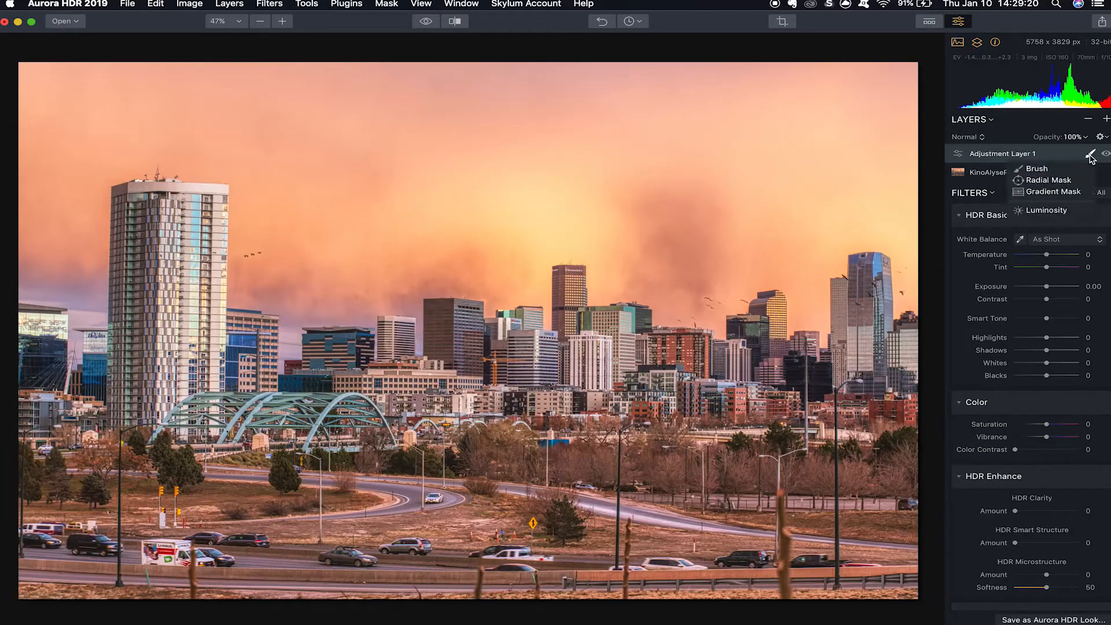
pyautogui.click(1037, 169)
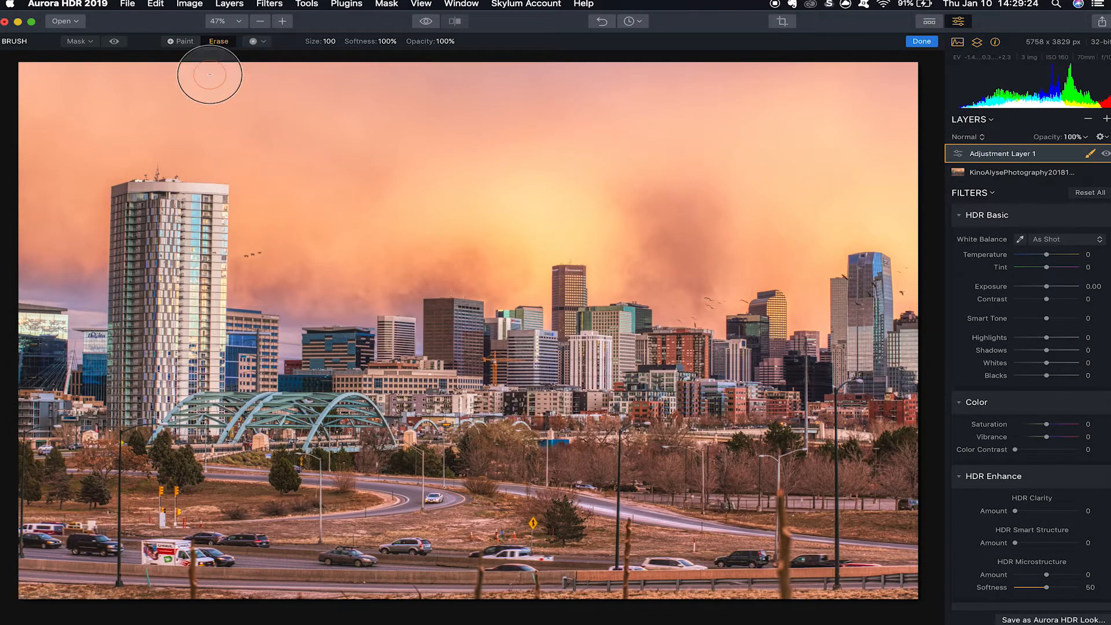
# Paint the layer mask over the bright sky above the downtown skyline with a brush of size 184.
pyautogui.click(183, 41)
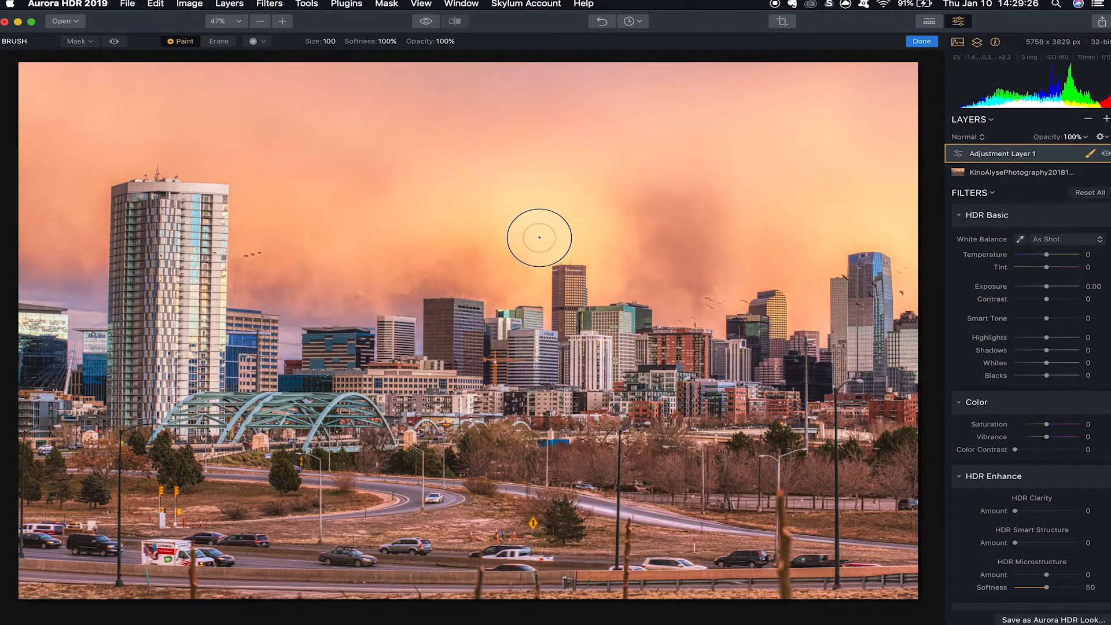
pyautogui.press(']')
pyautogui.press(']')
pyautogui.press(']')
pyautogui.press(']')
pyautogui.press(']')
pyautogui.press(']')
pyautogui.press(']')
pyautogui.press(']')
pyautogui.press(']')
pyautogui.press(']')
pyautogui.press(']')
pyautogui.press(']')
pyautogui.press(']')
pyautogui.press(']')
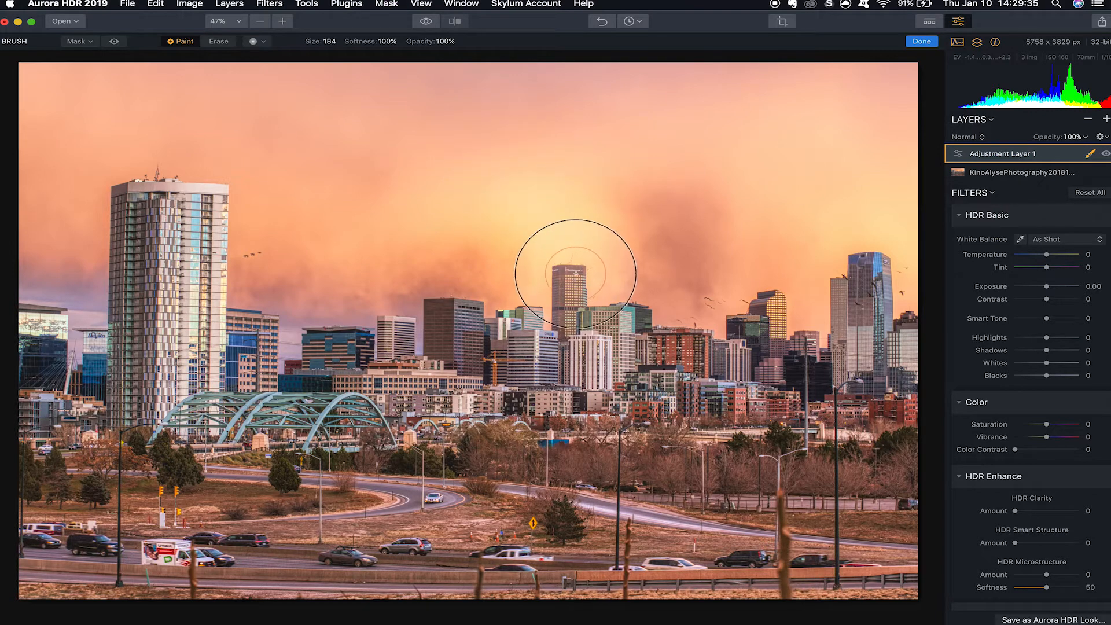
pyautogui.moveTo(576, 273)
pyautogui.mouseDown()
pyautogui.moveTo(562, 218)
pyautogui.moveTo(488, 185)
pyautogui.moveTo(478, 193)
pyautogui.moveTo(590, 273)
pyautogui.moveTo(509, 201)
pyautogui.moveTo(417, 163)
pyautogui.moveTo(595, 248)
pyautogui.moveTo(888, 278)
pyautogui.mouseUp()
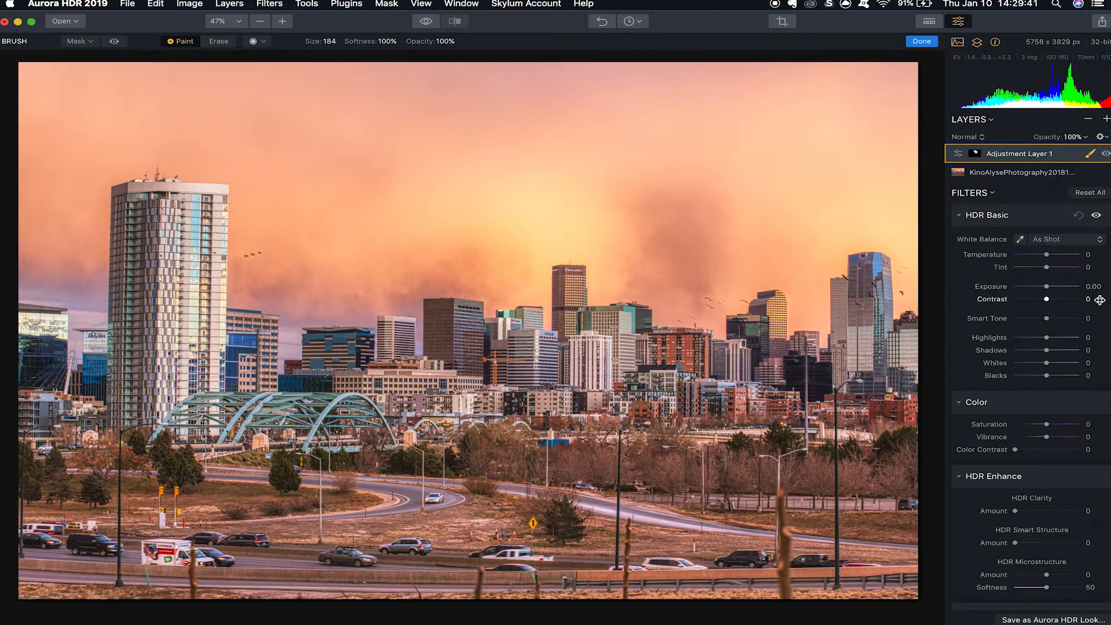
# Set the masked sky's highlights to -42 and its vibrance to -20 on the adjustment layer.
pyautogui.click(1029, 299)
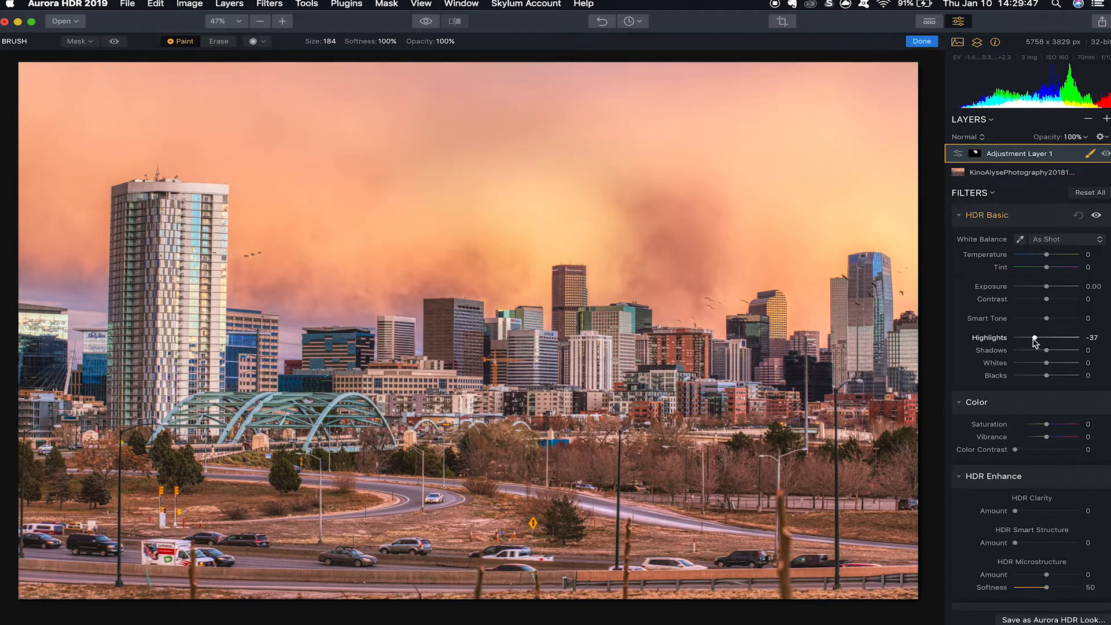
pyautogui.moveTo(1036, 338); pyautogui.dragTo(1033, 338)
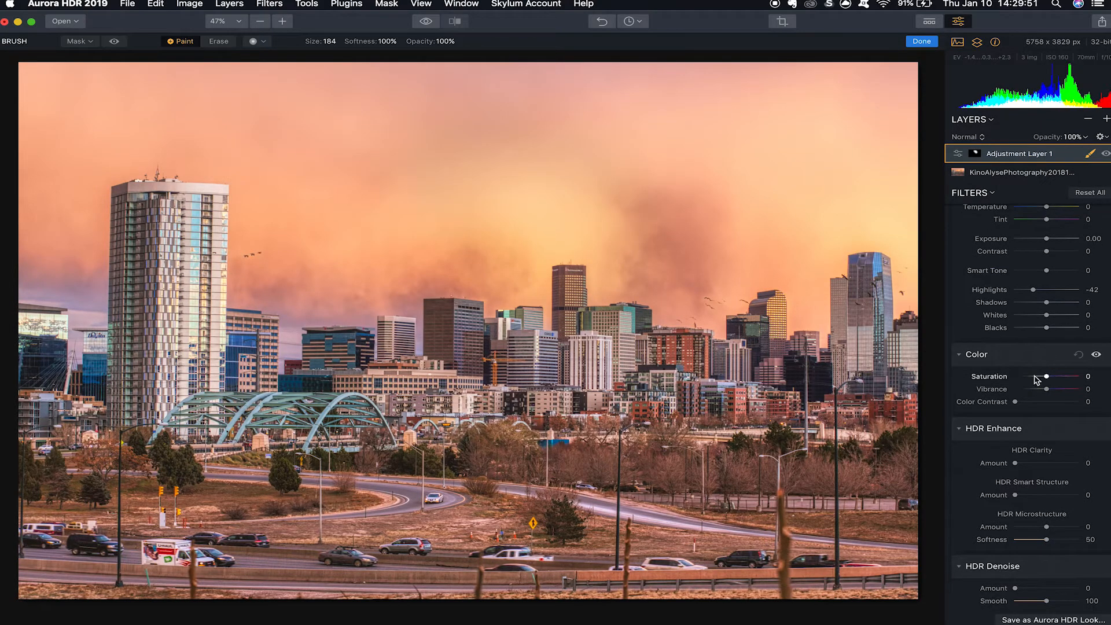
pyautogui.moveTo(1046, 387); pyautogui.dragTo(1040, 387)
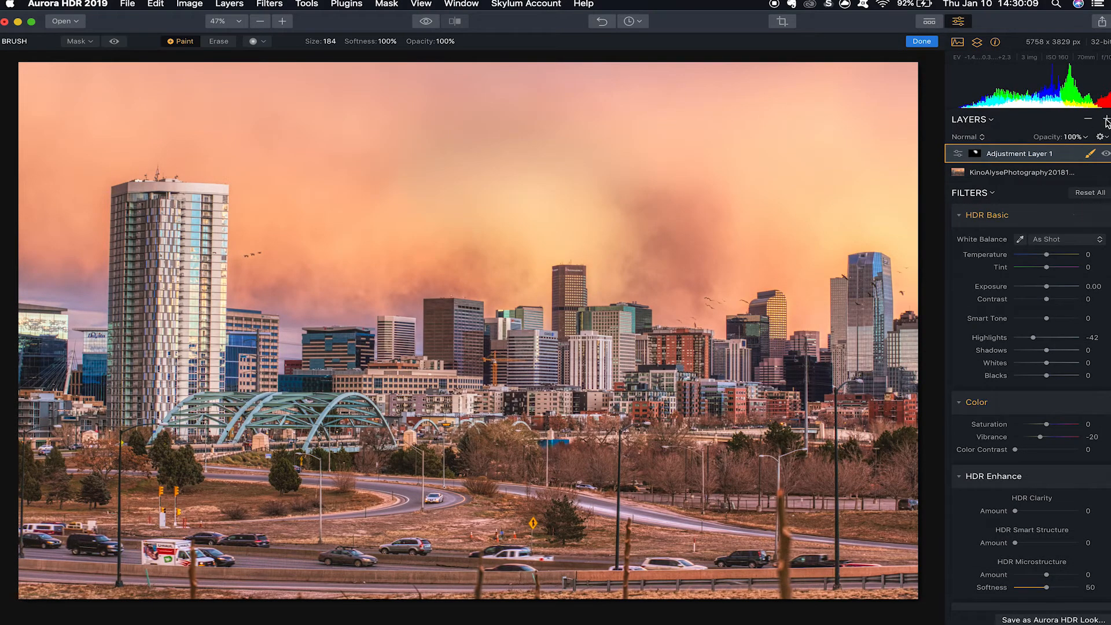
# Add a second adjustment layer and set its whites to 30.
pyautogui.click(1106, 119)
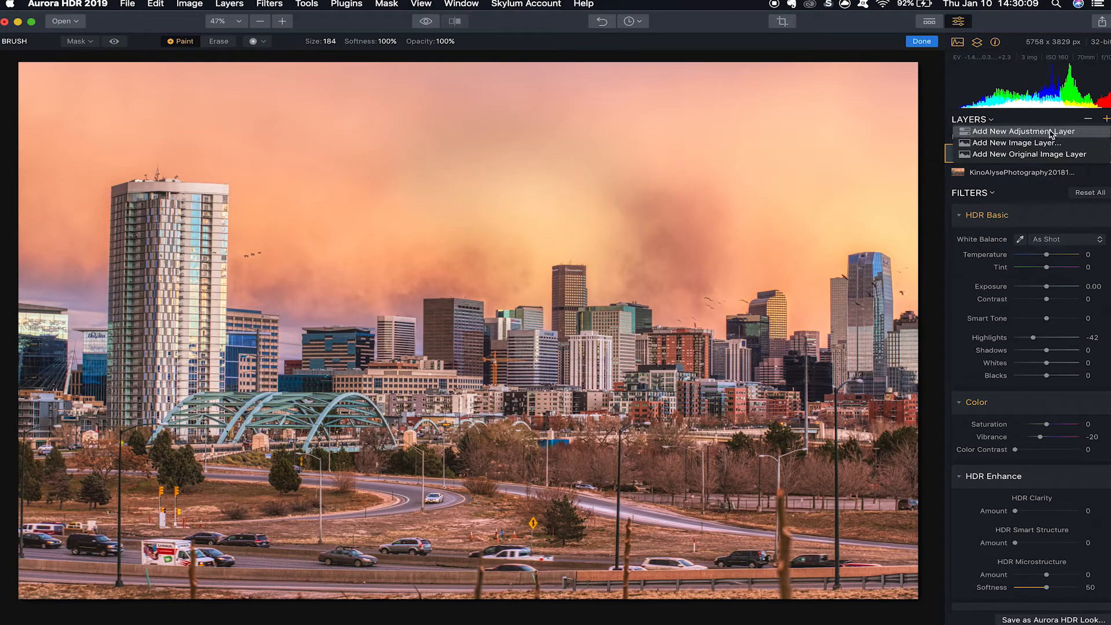
pyautogui.click(1046, 133)
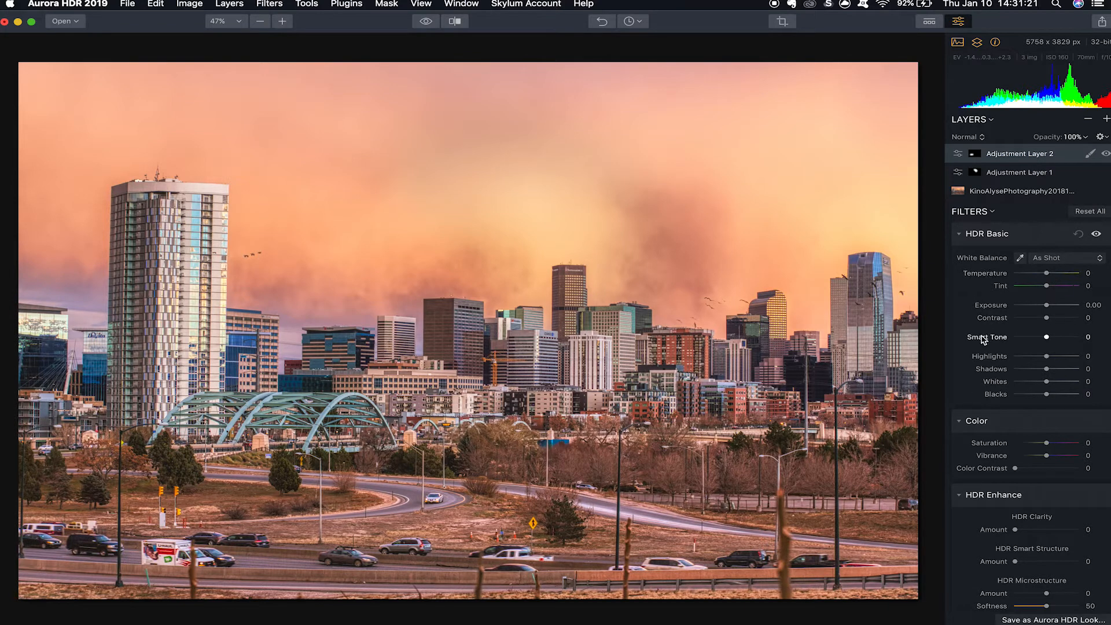
pyautogui.click(1057, 382)
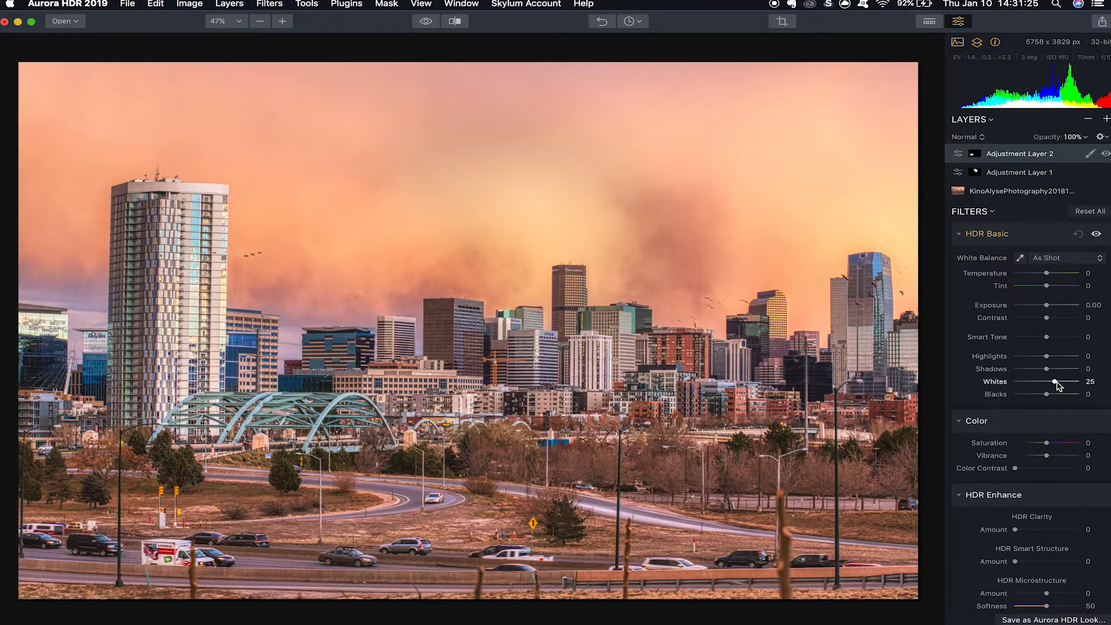
pyautogui.moveTo(1058, 382); pyautogui.dragTo(1058, 383)
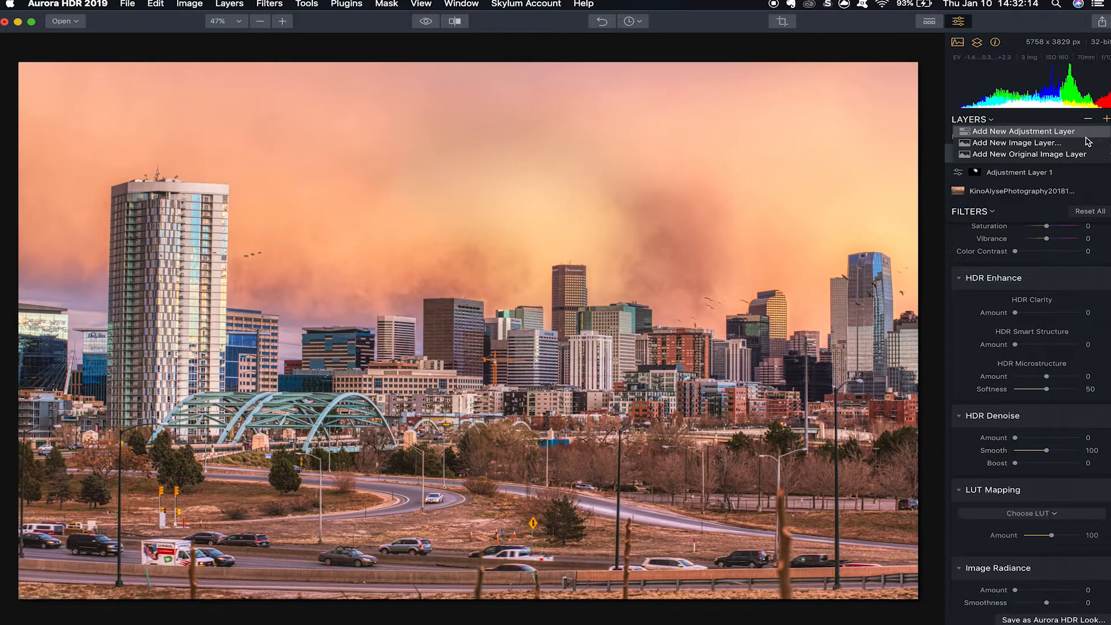
# Add a third adjustment layer and apply the Warm Landscape look to it with an amount of 29.
pyautogui.click(1053, 126)
pyautogui.click(929, 22)
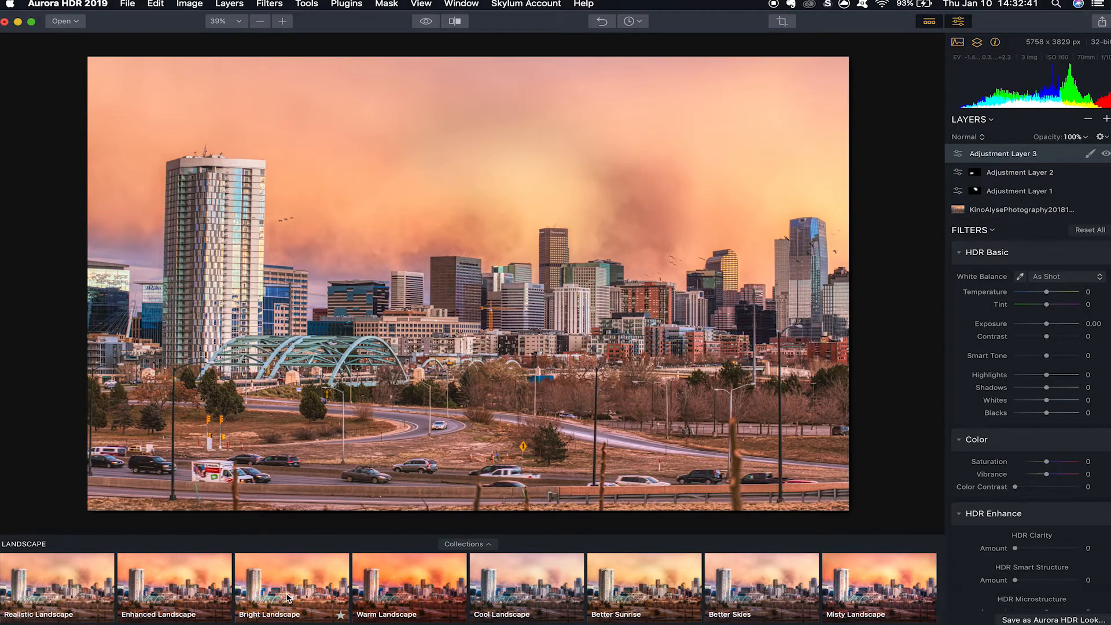
pyautogui.click(404, 579)
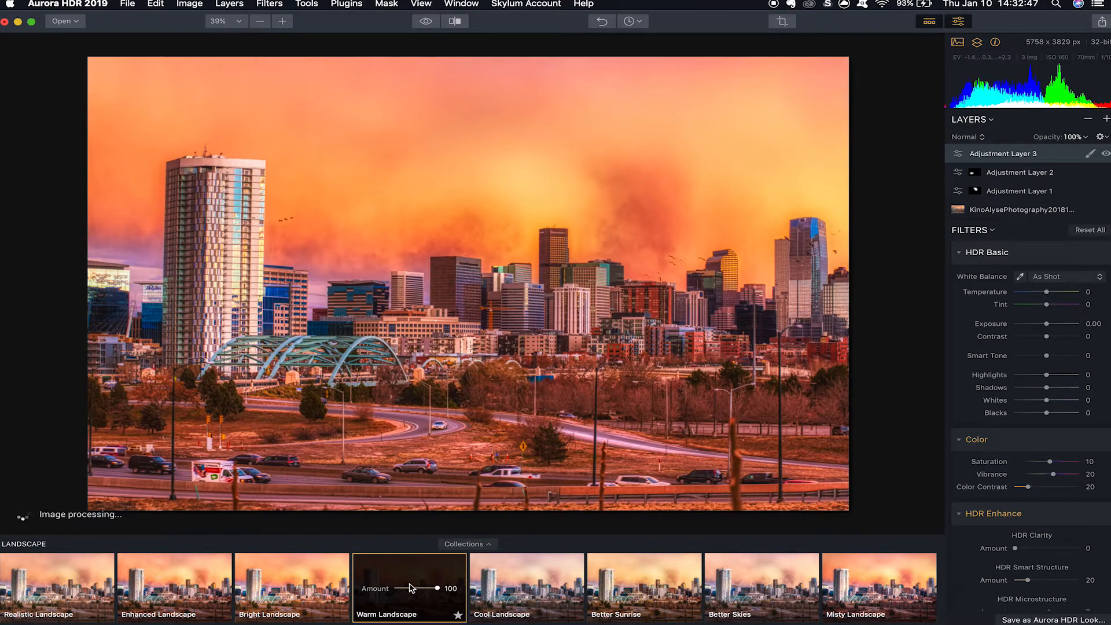
pyautogui.click(408, 588)
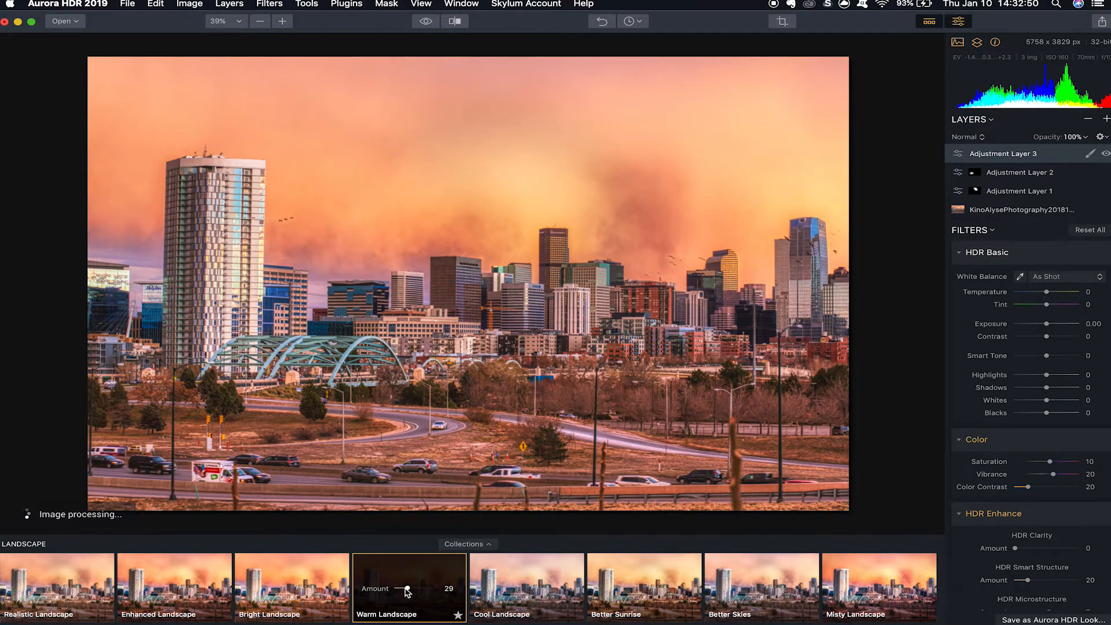
pyautogui.moveTo(407, 589); pyautogui.dragTo(408, 589)
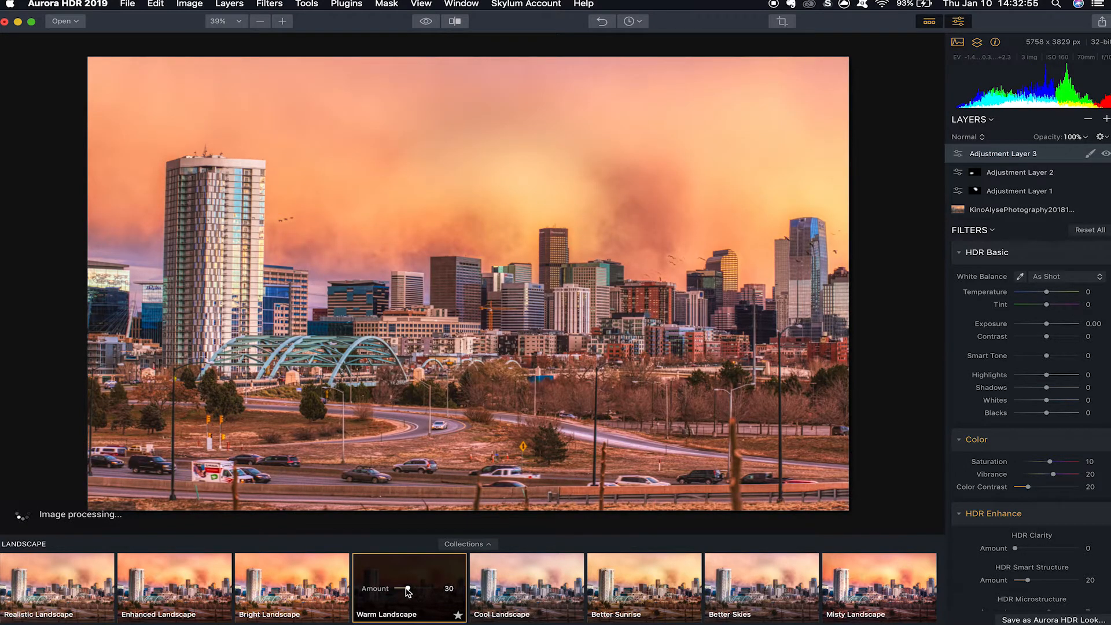
pyautogui.moveTo(408, 589); pyautogui.dragTo(407, 589)
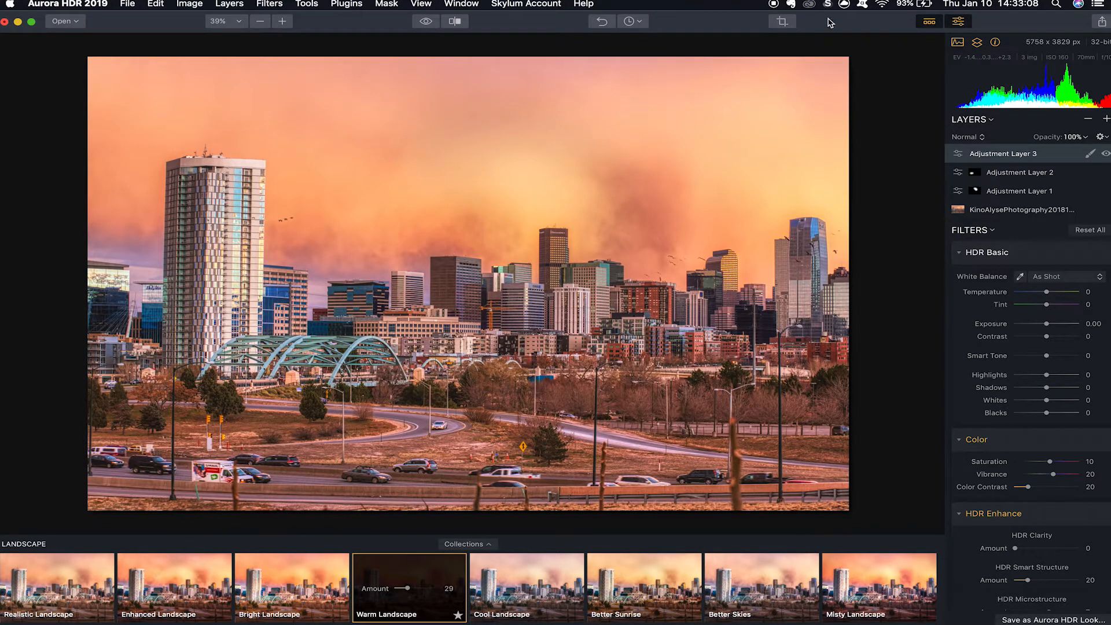
# Revert the edit history to the newly added third adjustment layer, removing its Warm Landscape look.
pyautogui.click(628, 22)
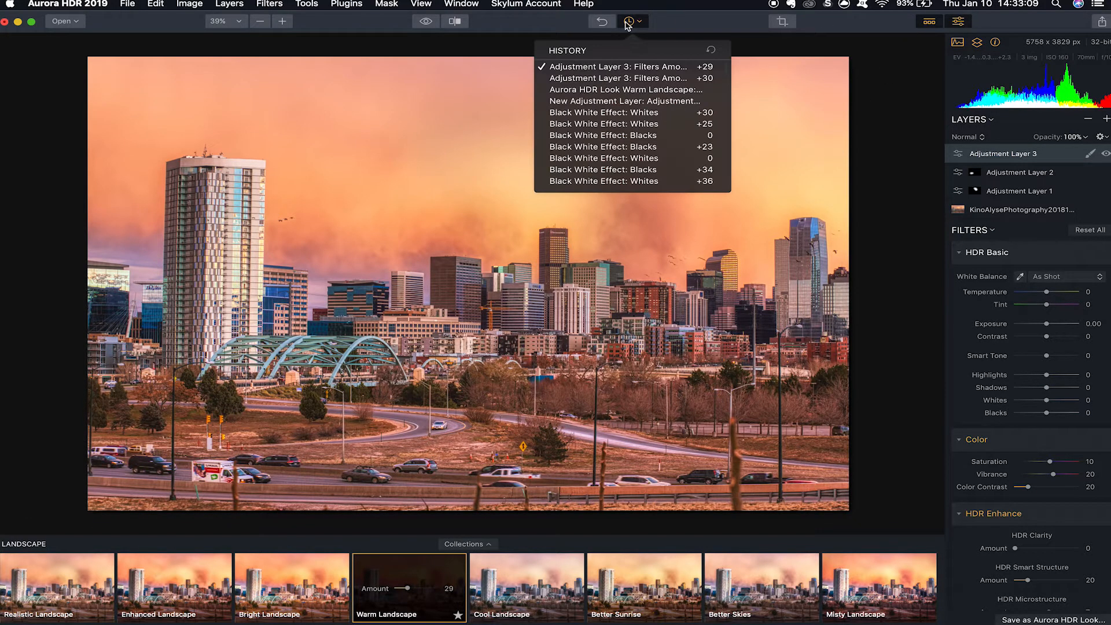
pyautogui.click(637, 101)
# Try the EggHDRugs on Brain look from the Trey Ratcliff Looks collection on the third adjustment layer with an amount of 28.
pyautogui.click(462, 545)
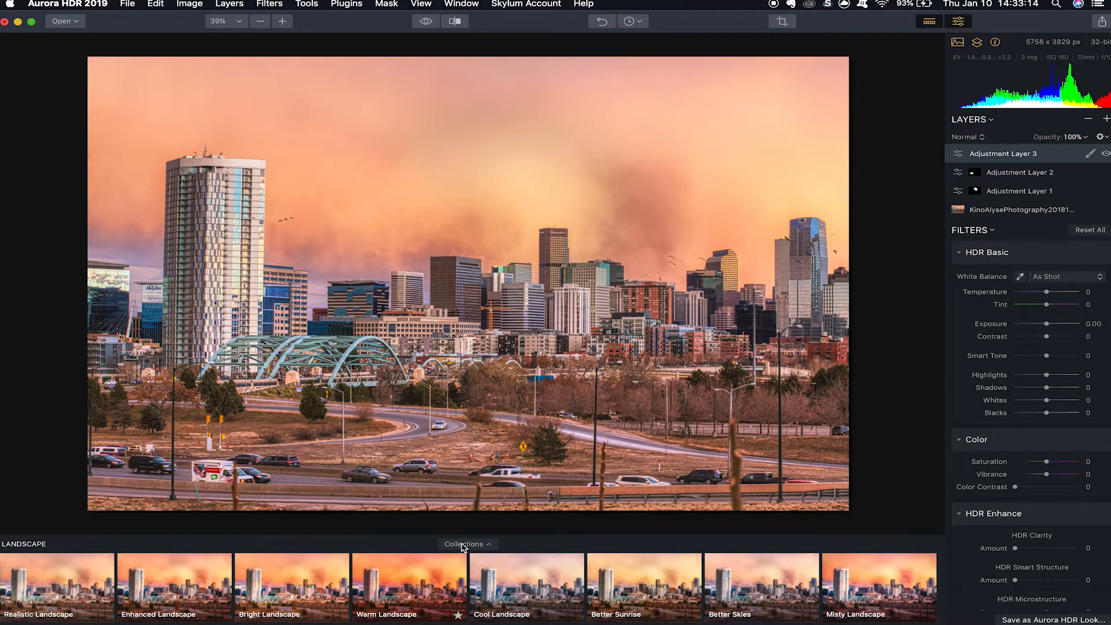
pyautogui.click(462, 545)
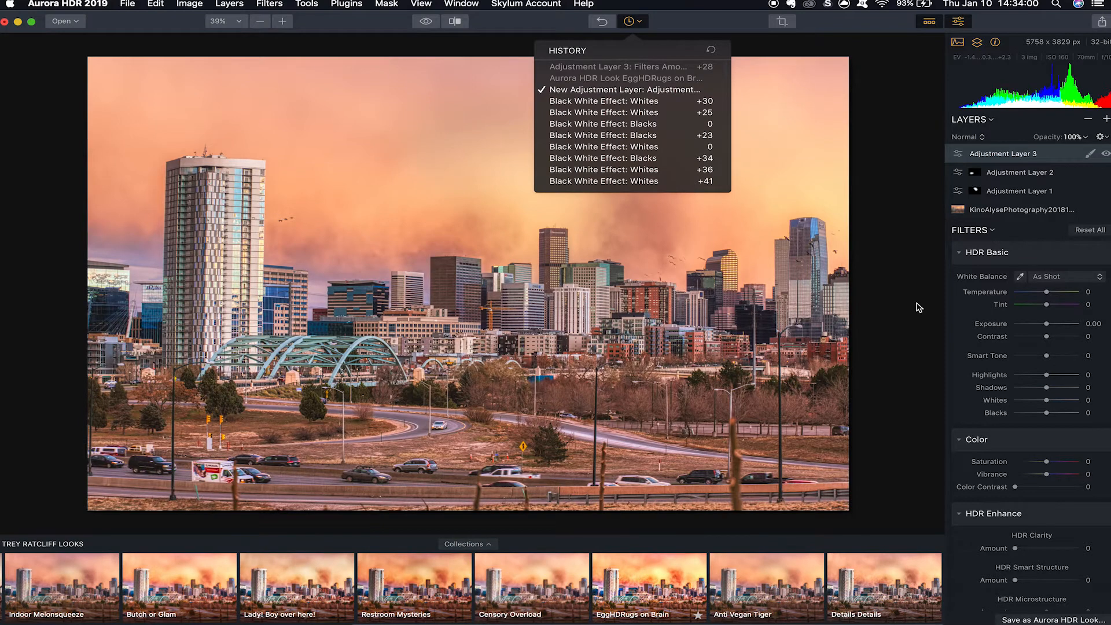
pyautogui.click(874, 255)
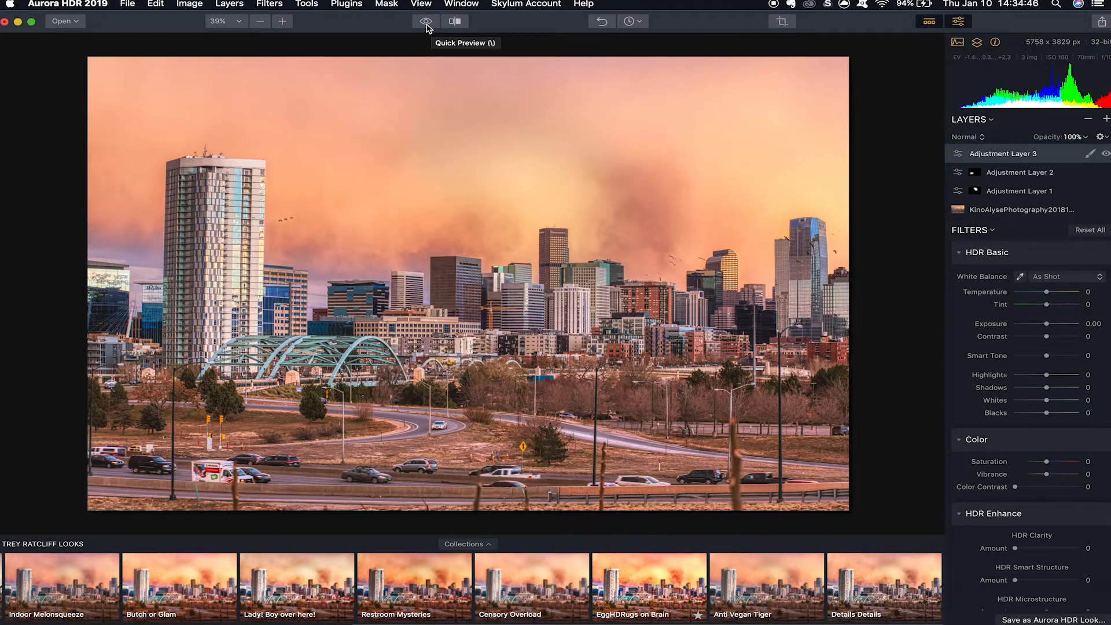
# Compare the edited skyline with the original photo using the quick preview and the split before/after view.
pyautogui.click(427, 23)
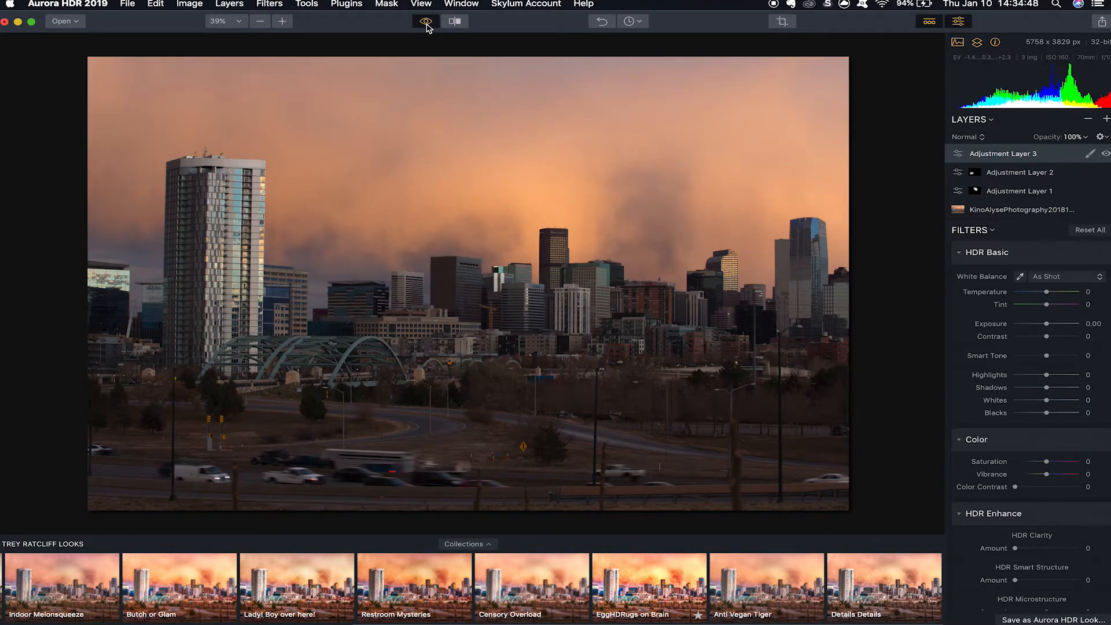
pyautogui.click(426, 23)
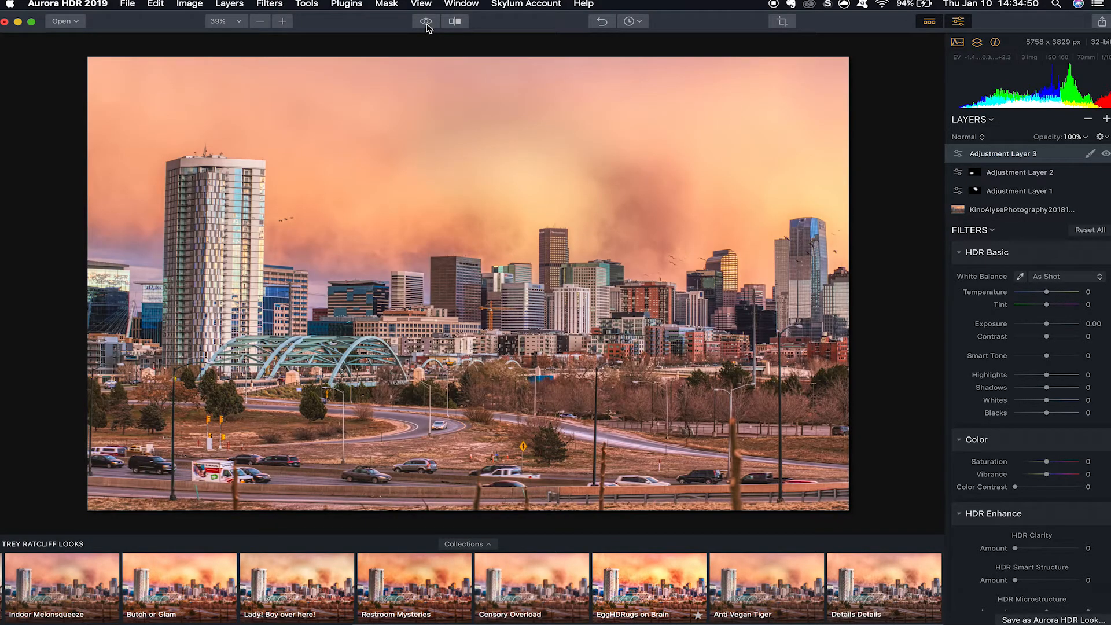
pyautogui.click(456, 22)
pyautogui.moveTo(413, 225); pyautogui.dragTo(115, 200)
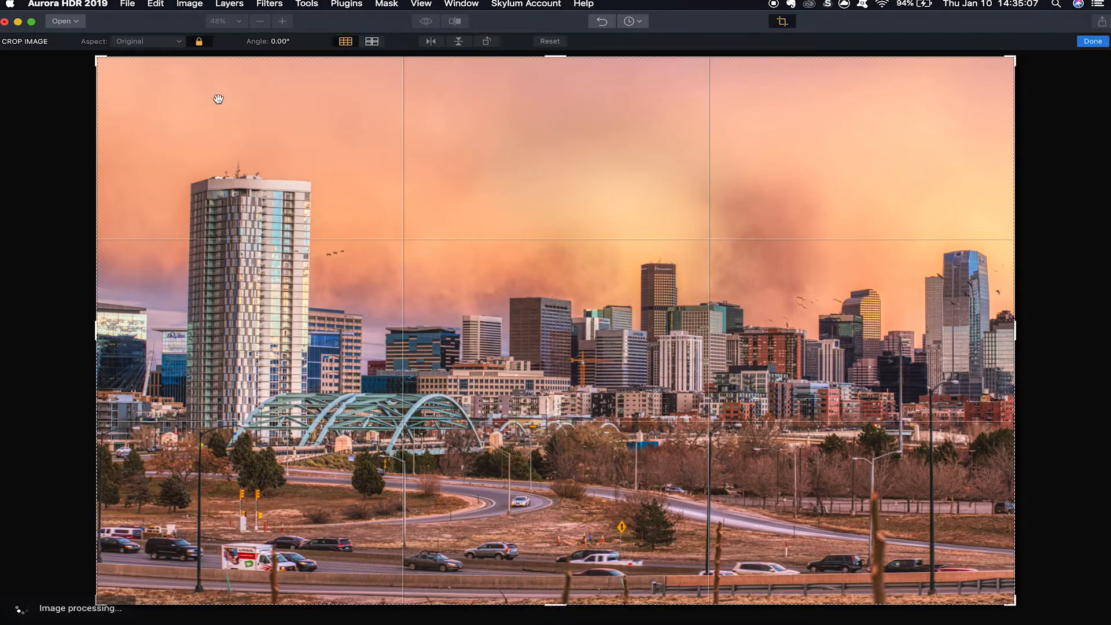
# Set the crop aspect ratio to 16:10 and frame the skyline so that the highway traffic in the foreground is cut off.
pyautogui.click(167, 41)
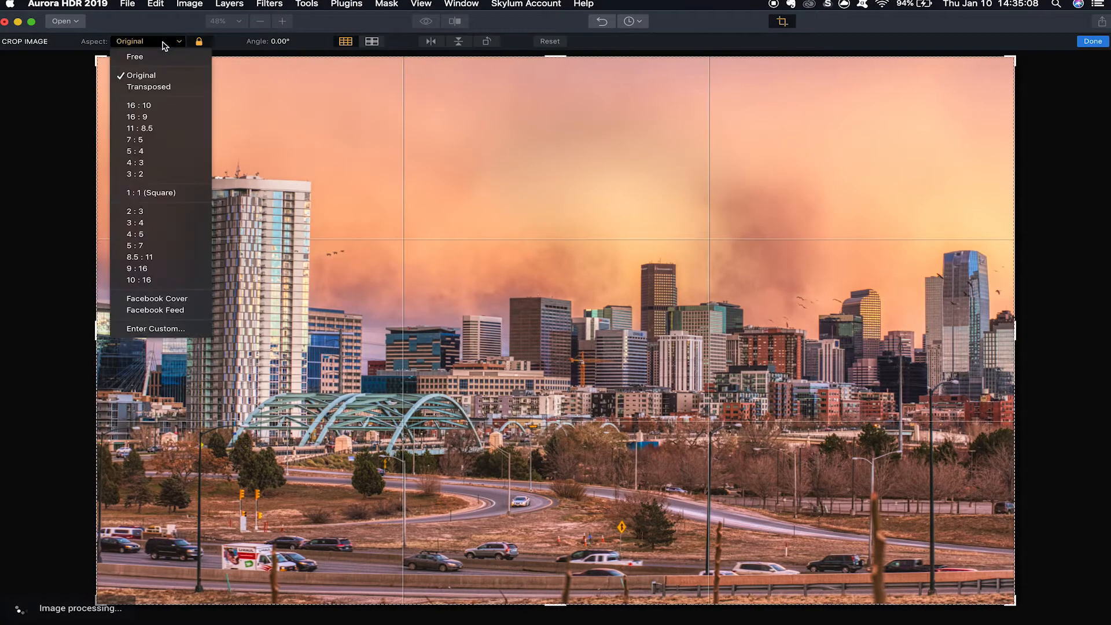
pyautogui.click(162, 281)
pyautogui.moveTo(746, 605); pyautogui.dragTo(874, 571)
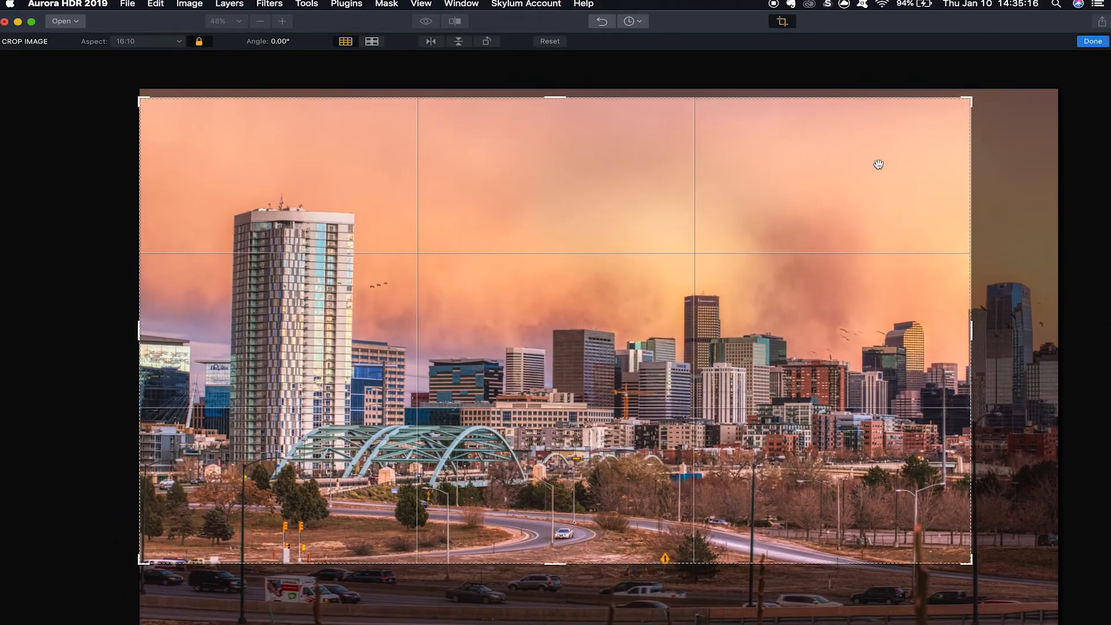
pyautogui.moveTo(971, 102); pyautogui.dragTo(1041, 85)
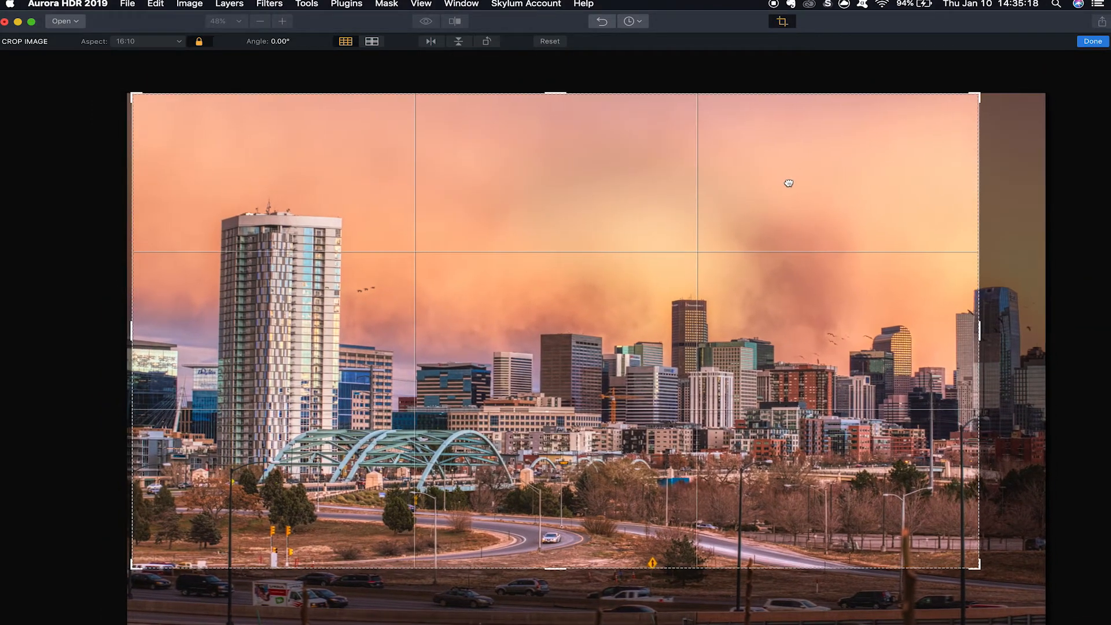
pyautogui.moveTo(789, 183); pyautogui.dragTo(769, 184)
# Unlock the crop's aspect ratio, widen the frame across nearly the full skyline and rotate the photo to an angle of -0.93°.
pyautogui.click(198, 41)
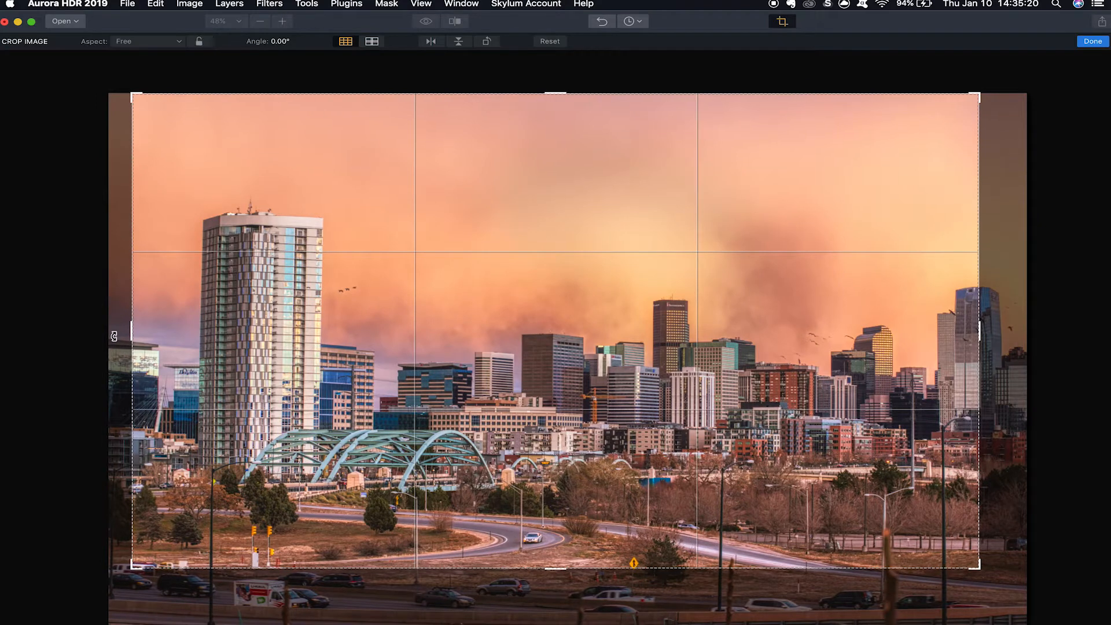
pyautogui.moveTo(114, 336); pyautogui.dragTo(129, 342)
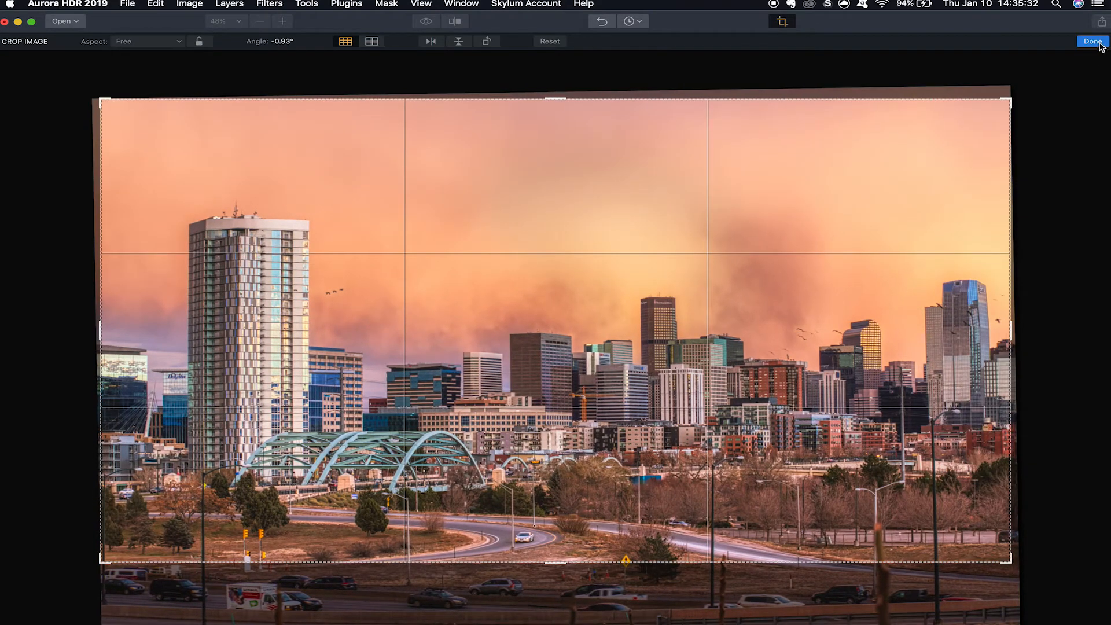